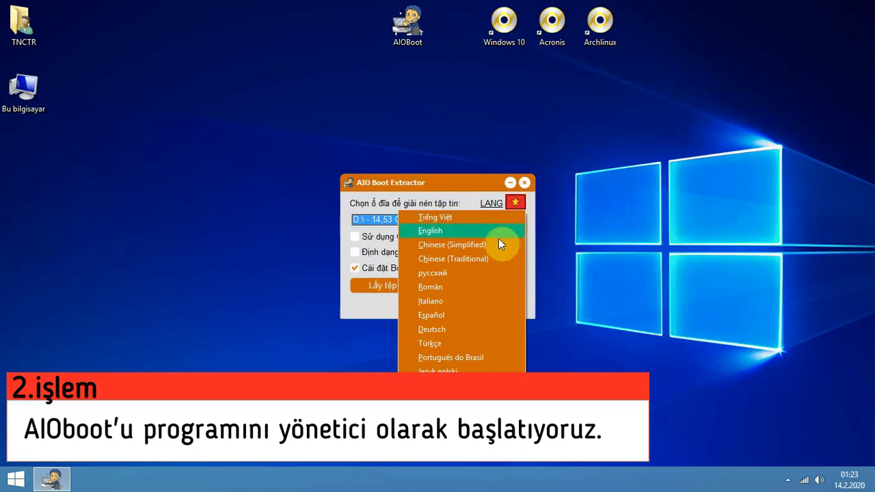
# Switch the extractor to Turkish and extract to drive D: with FAT32 formatting and automatic bootloader installation, accepting the erasure of the drive.
pyautogui.click(481, 343)
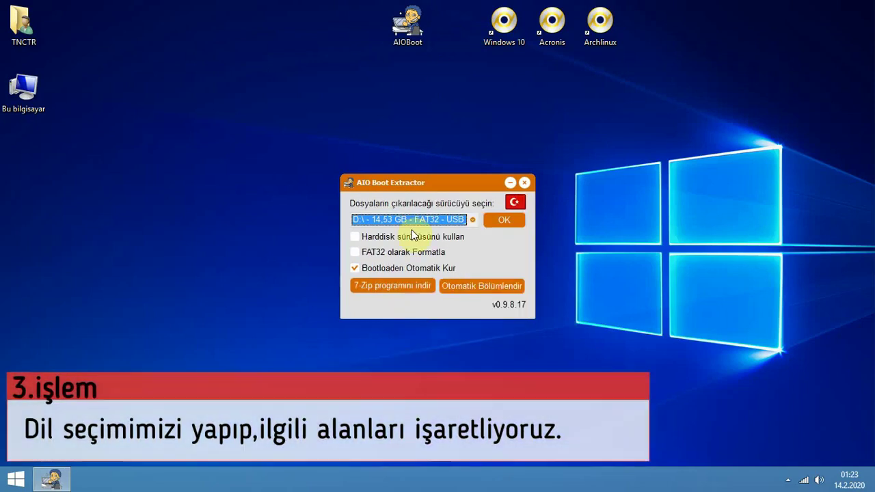
pyautogui.click(354, 252)
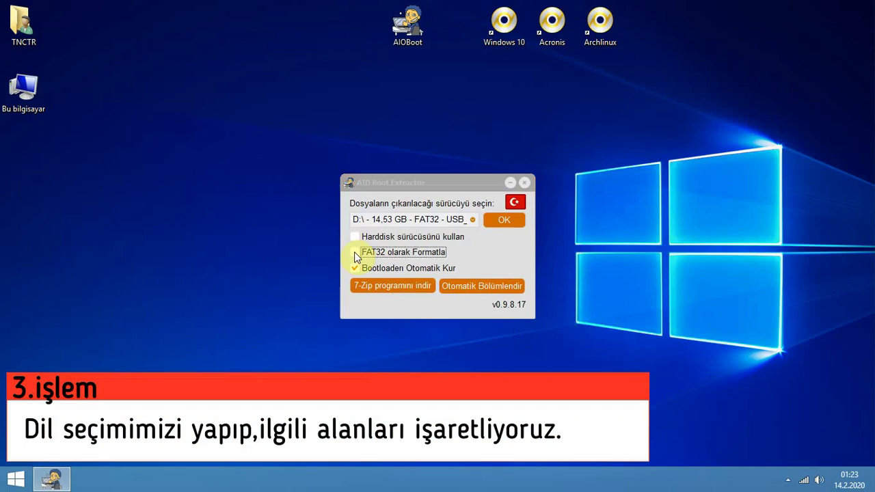
pyautogui.click(412, 269)
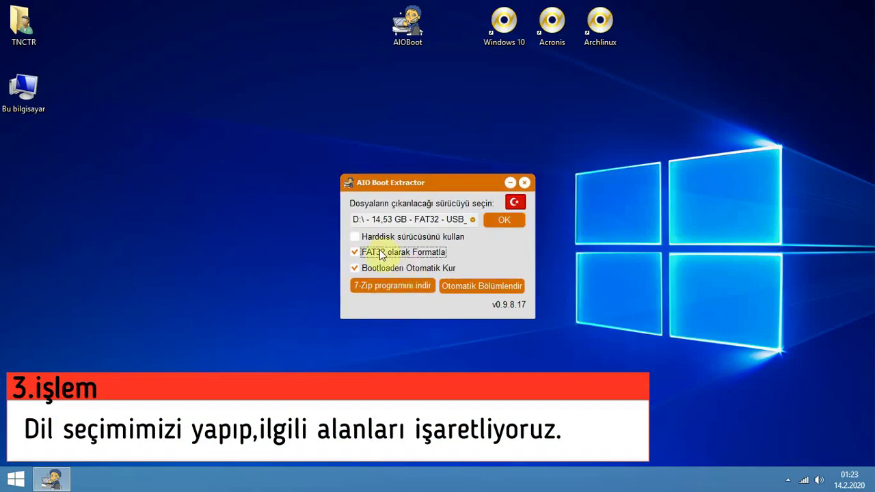
pyautogui.click(516, 220)
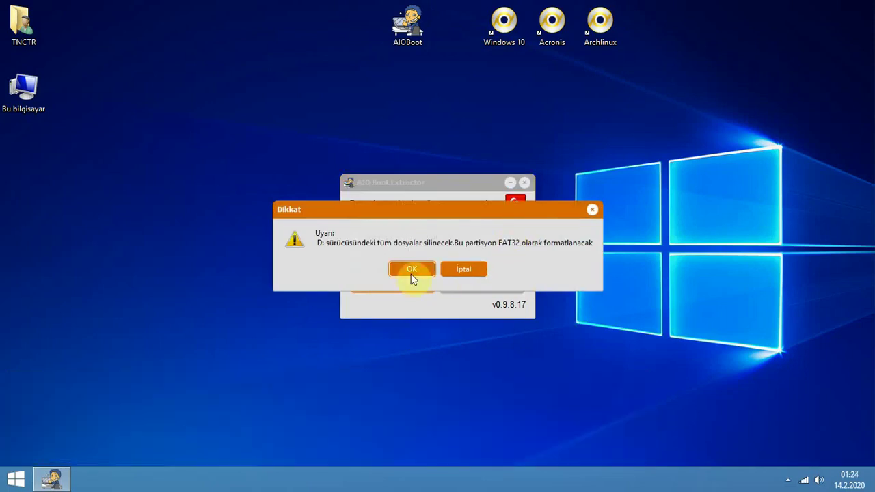
pyautogui.click(411, 269)
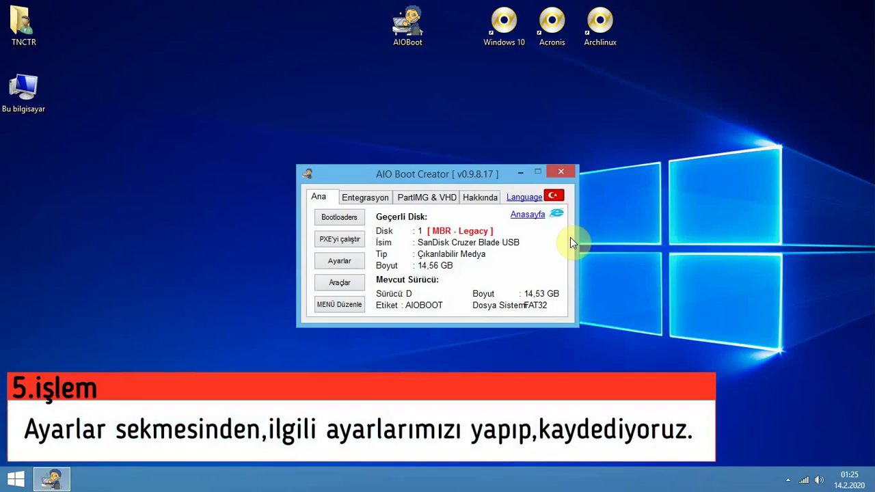
# Open the AIO Boot Creator settings and set the Grub2 language to Türkçe.
pyautogui.click(354, 262)
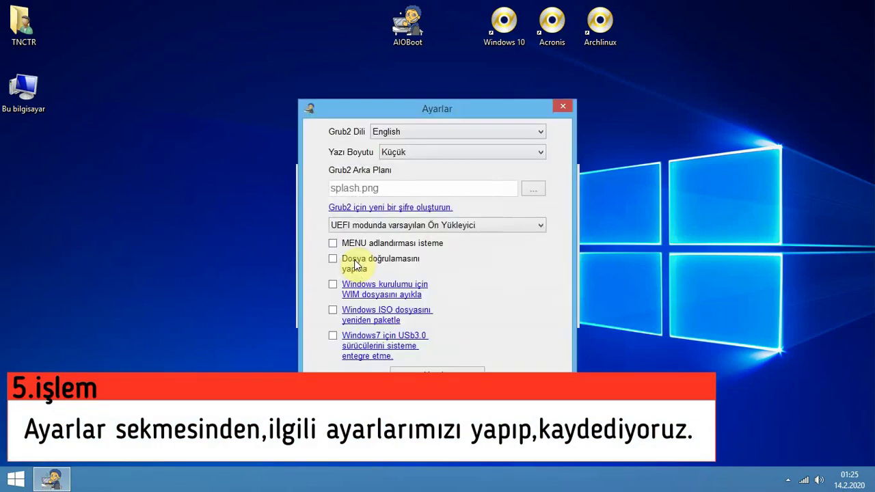
pyautogui.click(391, 133)
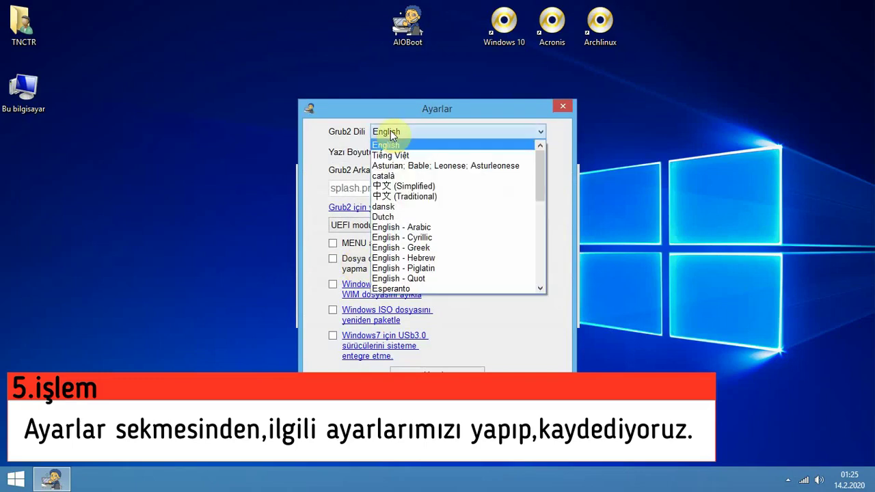
pyautogui.moveTo(542, 163); pyautogui.dragTo(550, 255)
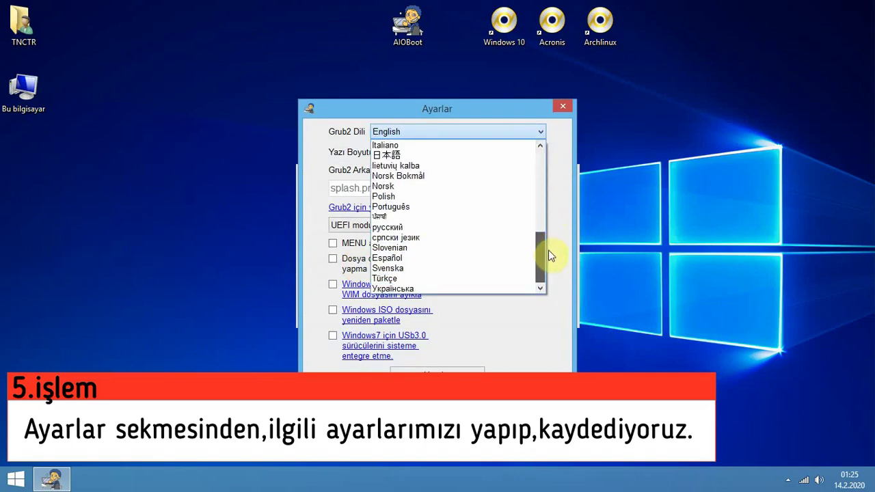
pyautogui.click(517, 276)
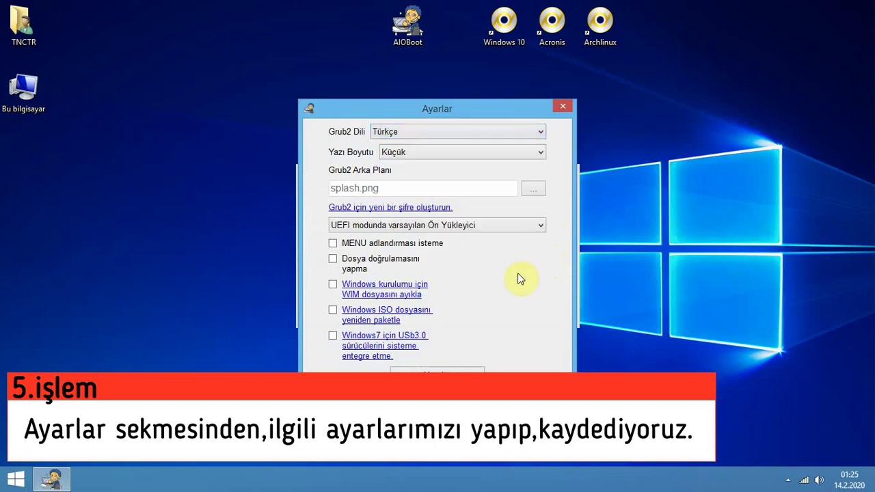
# Keep the default UEFI bootloader, enable no menu naming, no file verification, Windows setup WIM extraction and no Windows 7 USB 3.0 driver integration, and save the settings.
pyautogui.click(388, 226)
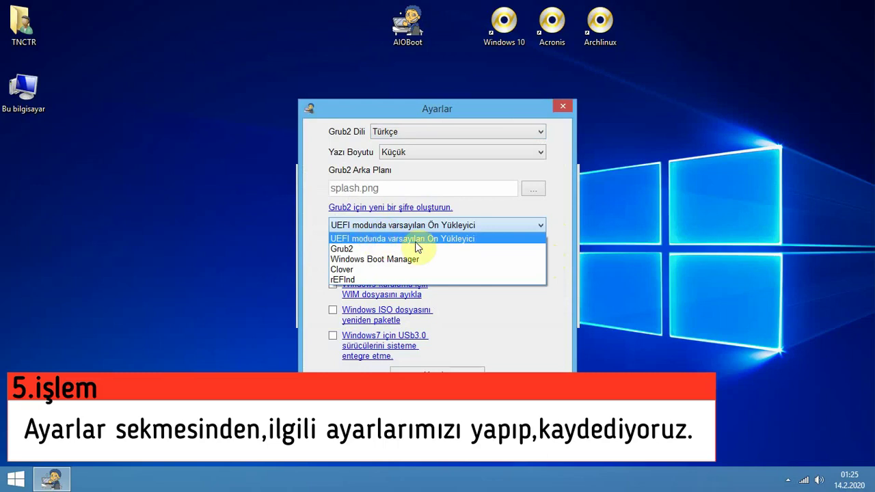
pyautogui.click(415, 242)
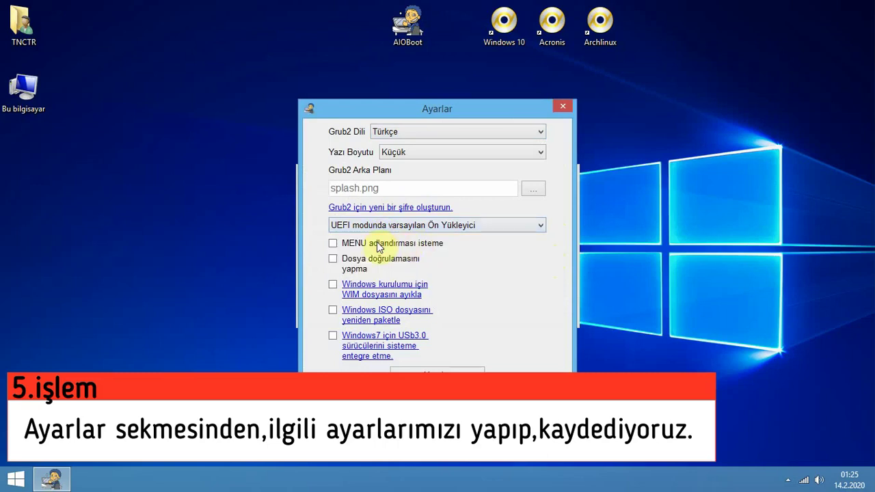
pyautogui.click(334, 263)
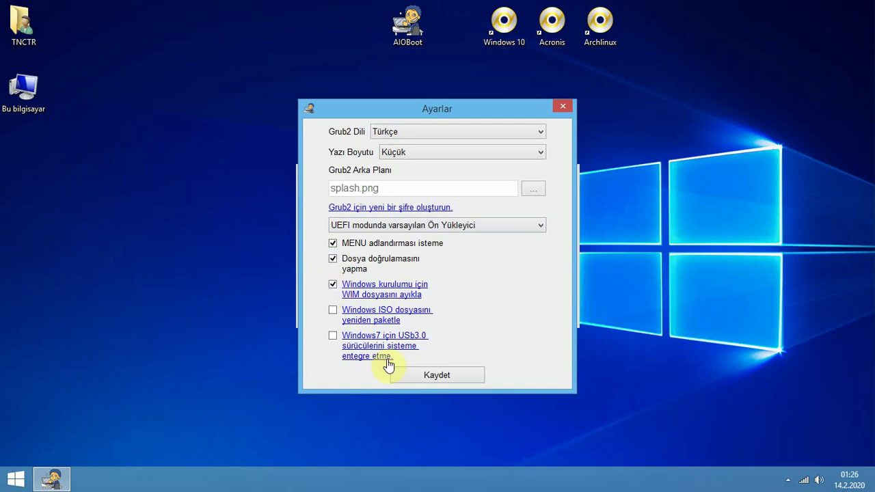
pyautogui.click(333, 335)
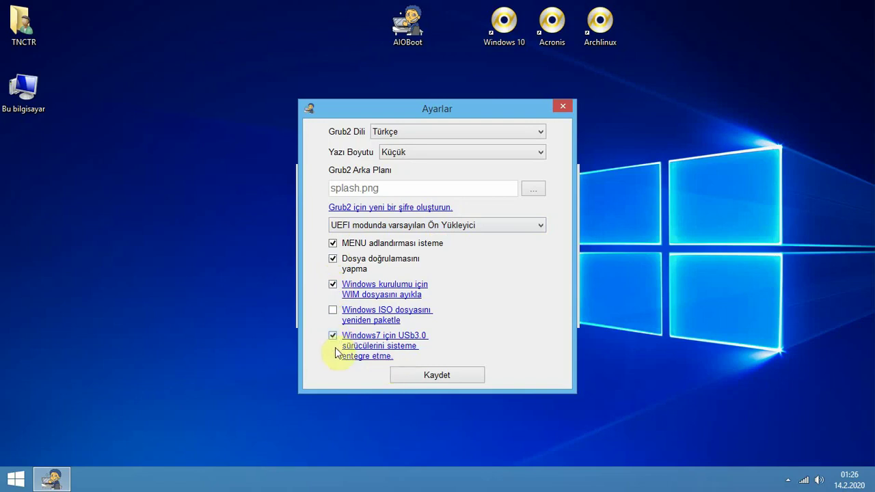
pyautogui.click(435, 378)
pyautogui.click(525, 261)
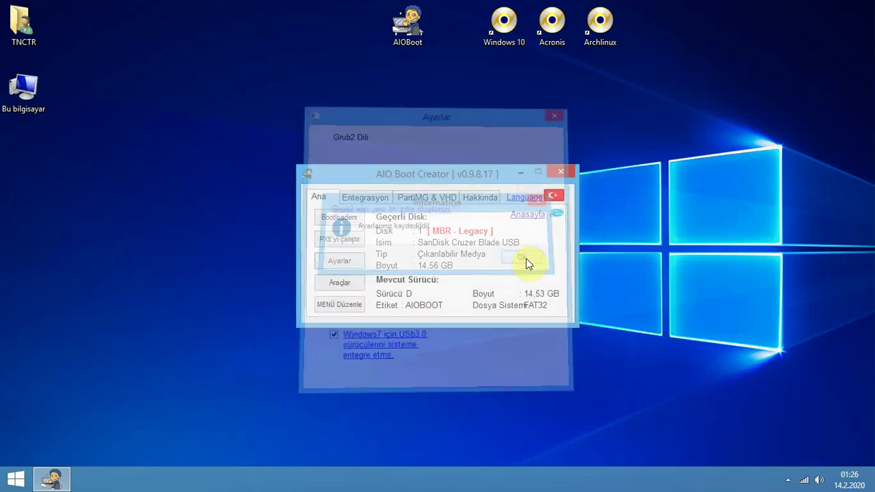
# Examine the USB drive's partition layout in the partition manager, and return to the main window.
pyautogui.click(340, 282)
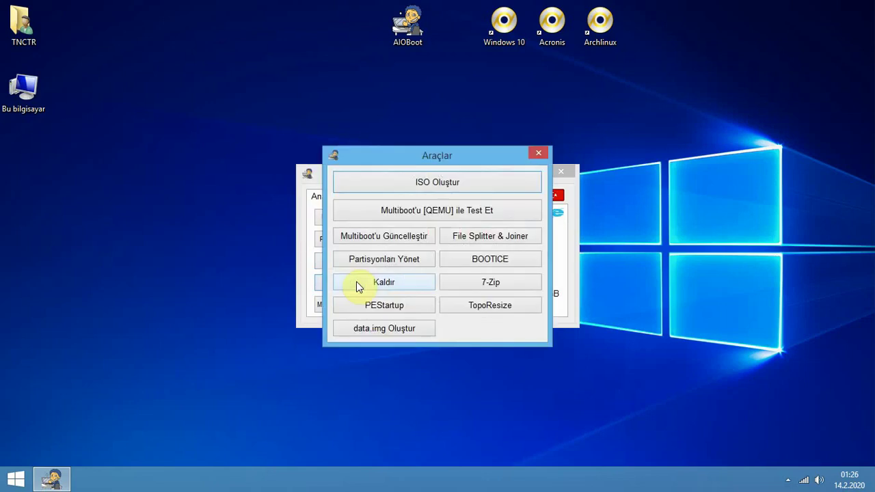
pyautogui.click(400, 265)
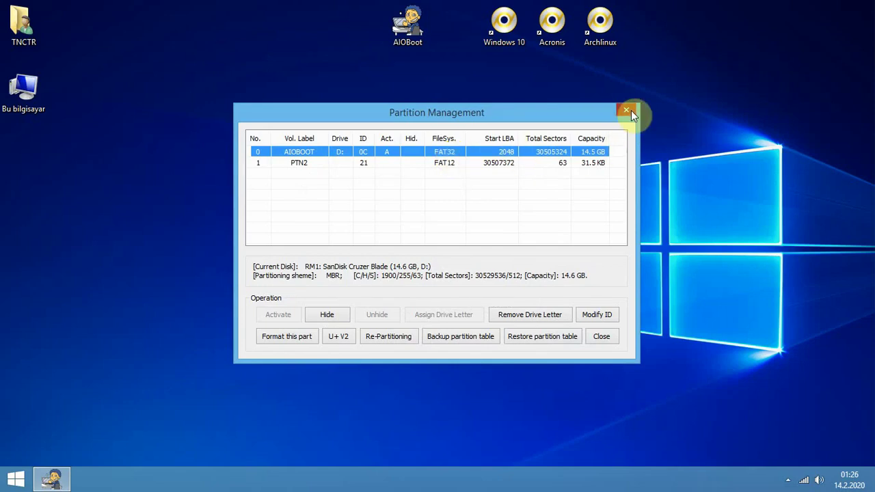
pyautogui.click(631, 111)
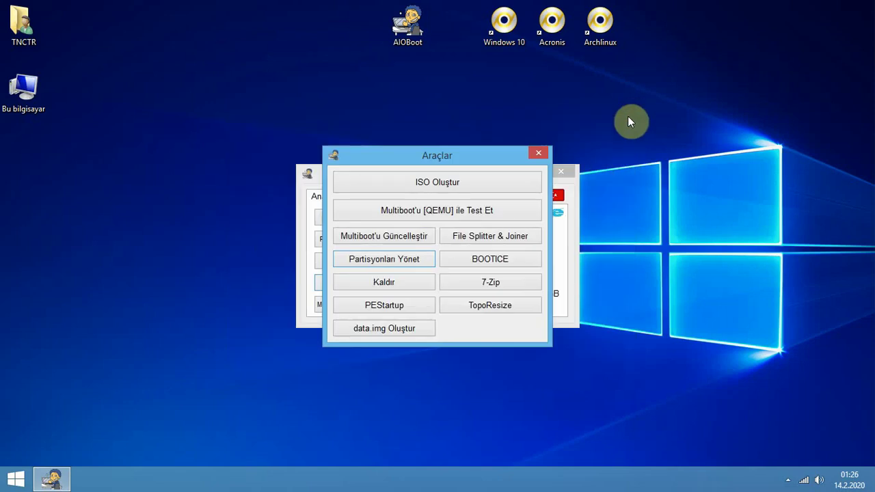
pyautogui.click(539, 153)
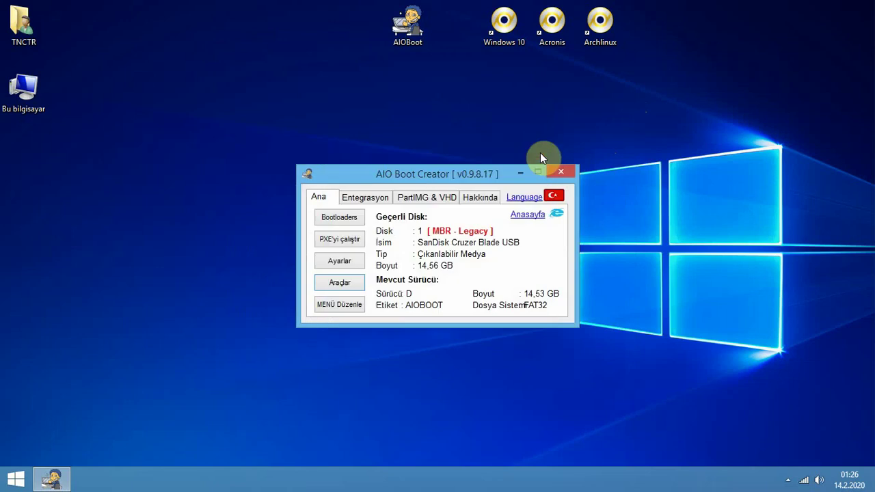
# Choose the Acronis True Image 2011 package from the Backup & Recovery category for integration.
pyautogui.click(380, 199)
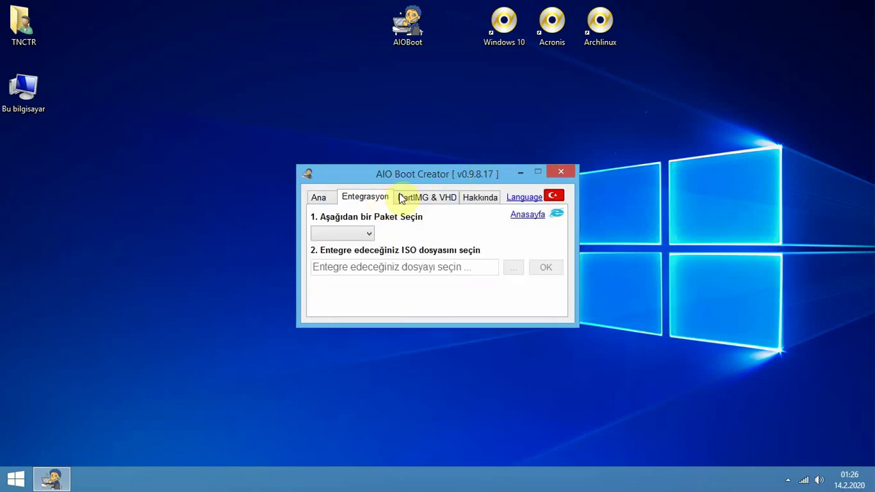
pyautogui.click(542, 37)
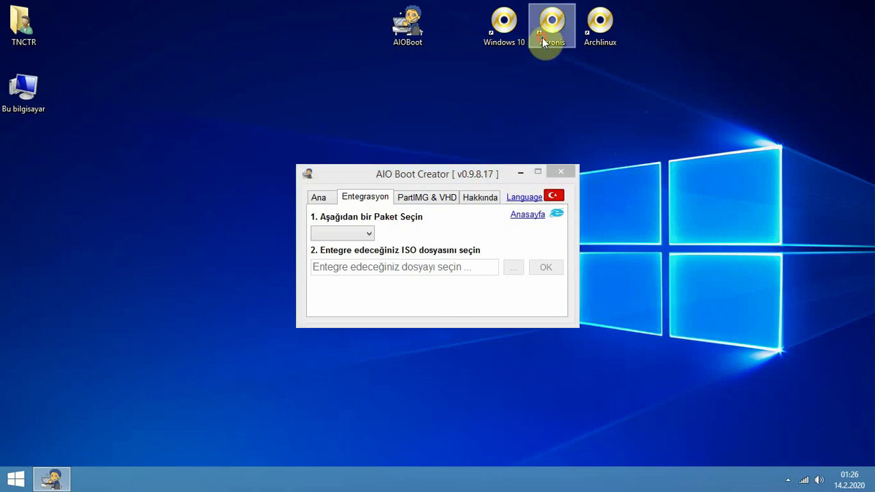
pyautogui.click(350, 236)
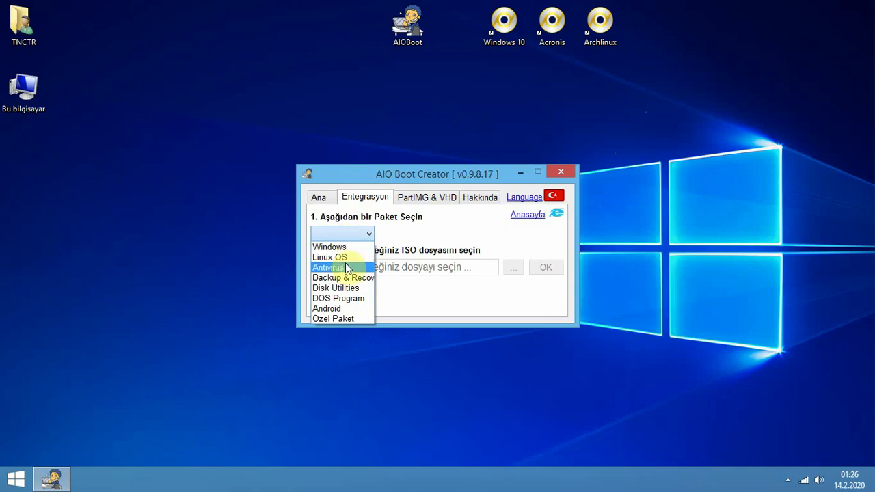
pyautogui.click(356, 281)
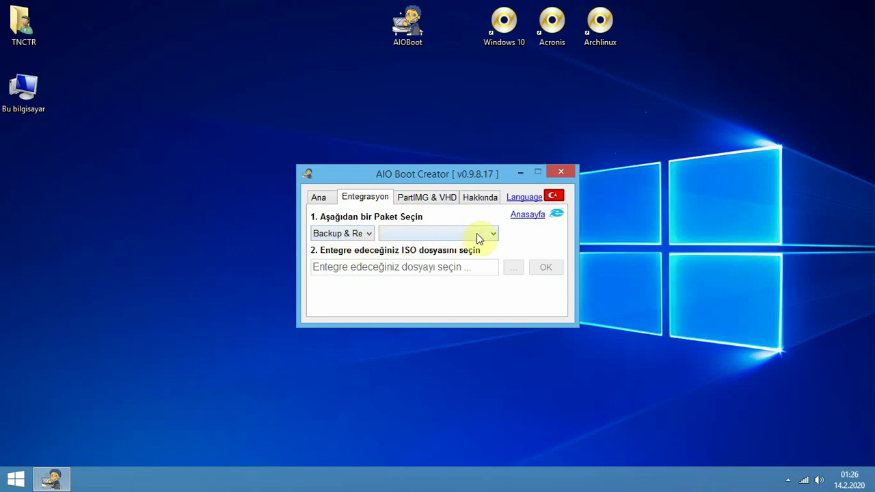
pyautogui.click(492, 234)
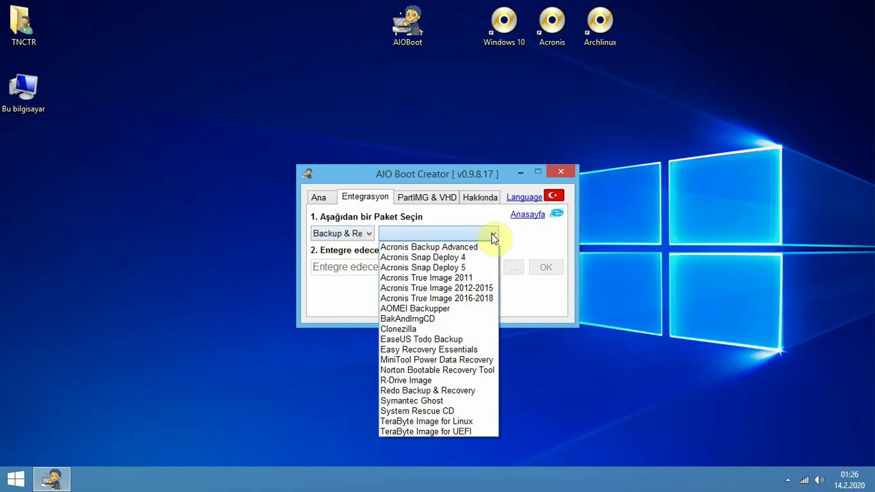
pyautogui.click(487, 279)
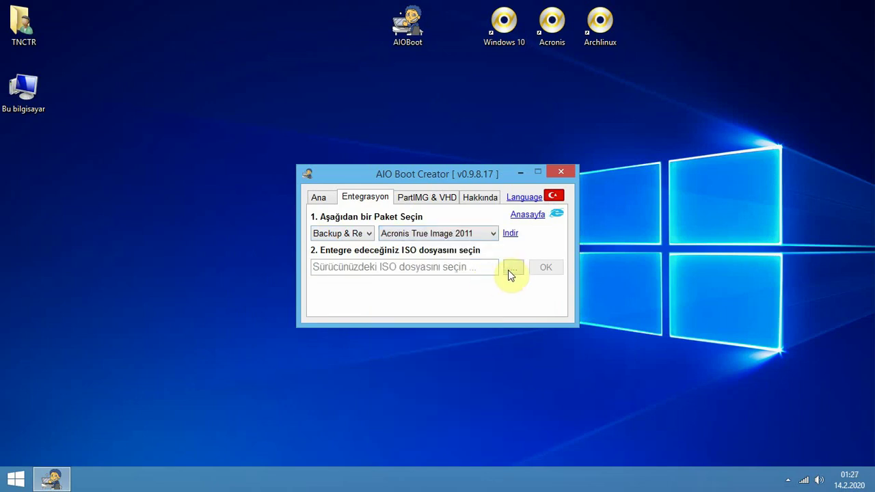
# Load the Acronis ISO from the desktop shortcut and integrate it into the USB drive.
pyautogui.click(510, 275)
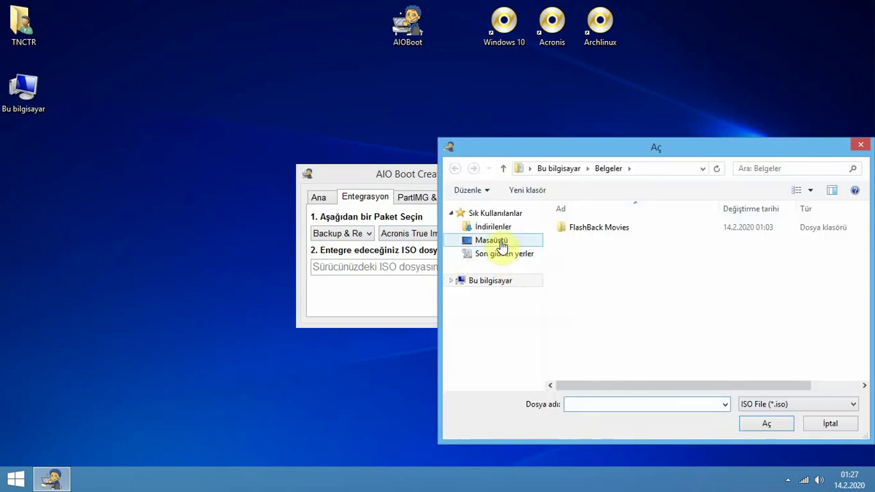
pyautogui.click(501, 244)
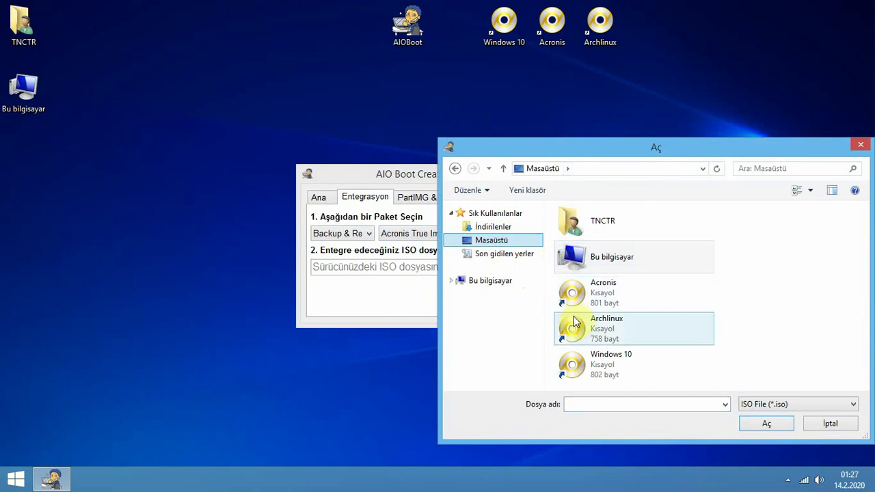
pyautogui.click(594, 289)
pyautogui.click(751, 420)
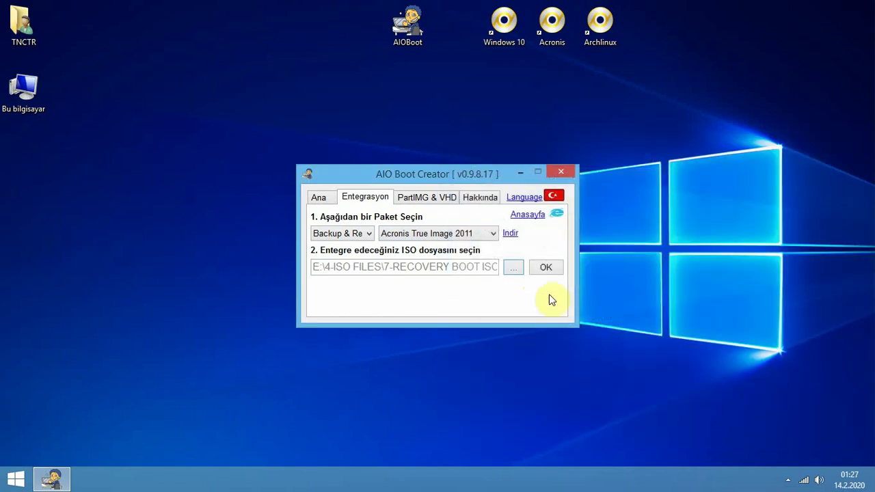
pyautogui.click(546, 267)
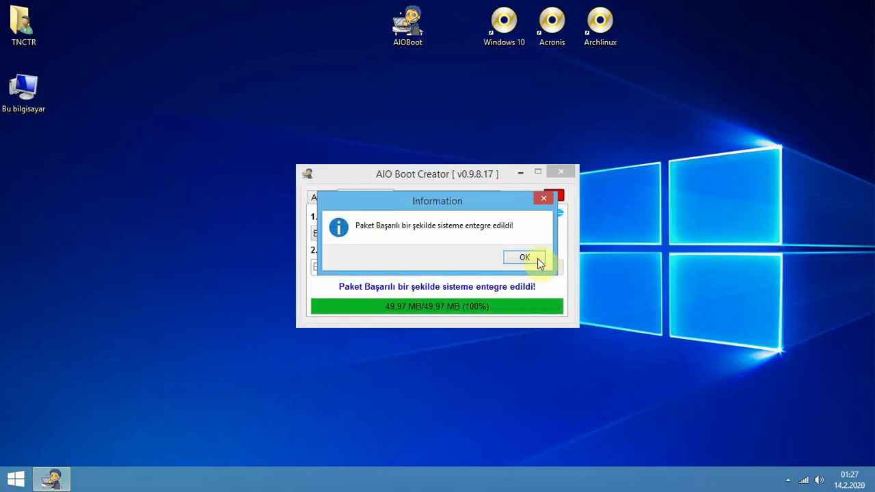
pyautogui.click(529, 258)
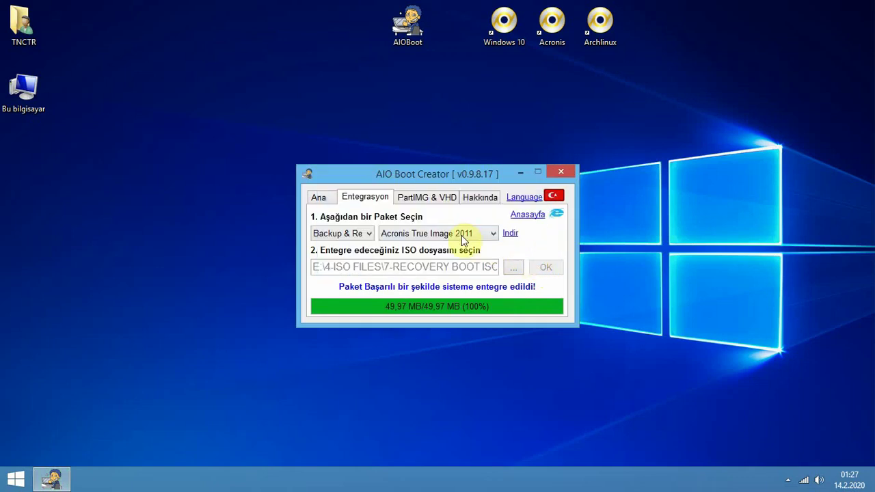
# Choose the Windows 7/8.1/10/Server Setup package from the Windows category for integration.
pyautogui.click(362, 234)
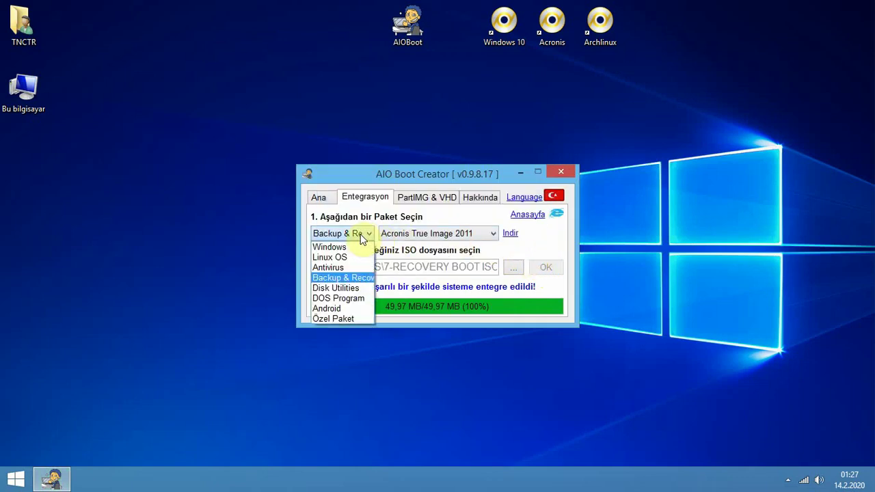
pyautogui.click(357, 247)
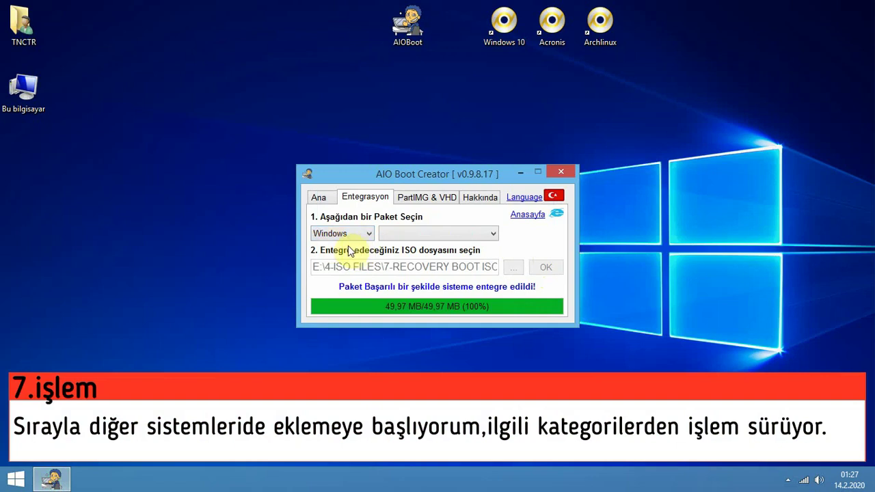
pyautogui.click(494, 233)
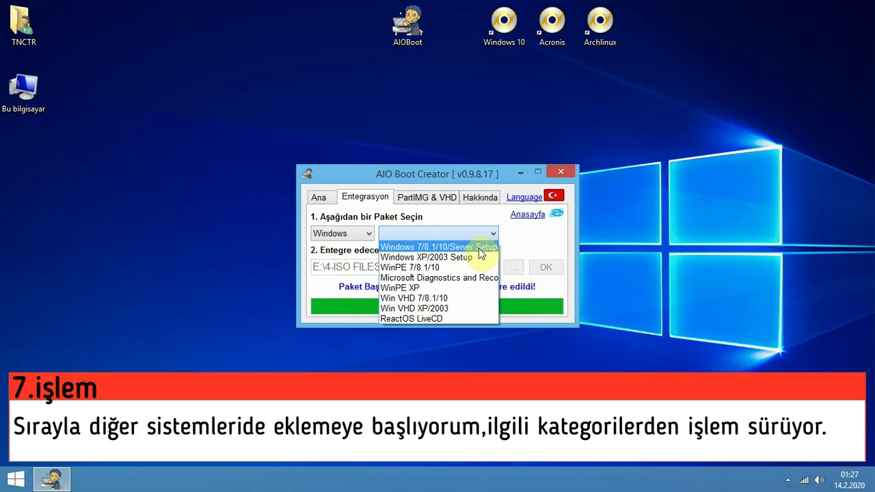
pyautogui.click(441, 247)
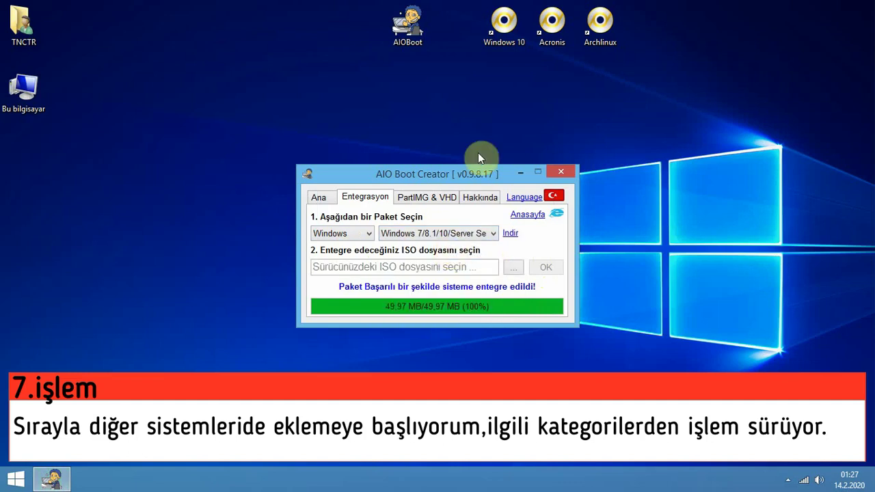
# Load the Windows 10 ISO from the desktop shortcut and integrate it into the USB drive.
pyautogui.click(501, 43)
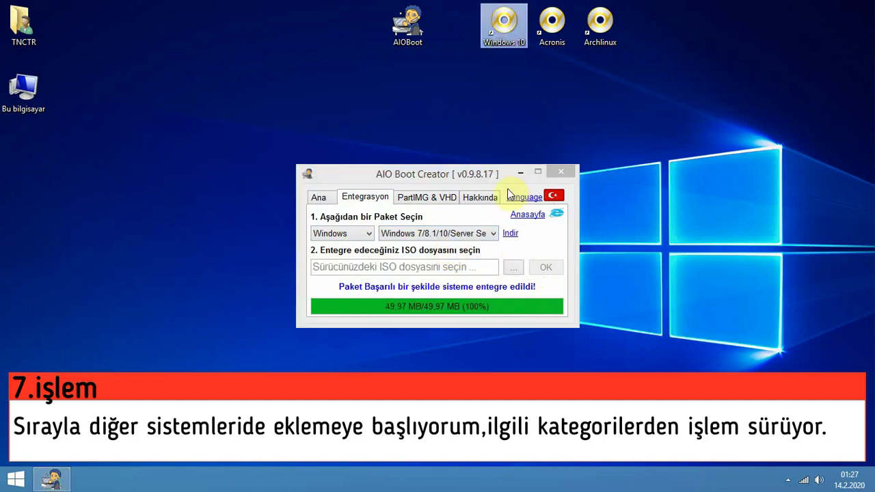
pyautogui.click(513, 265)
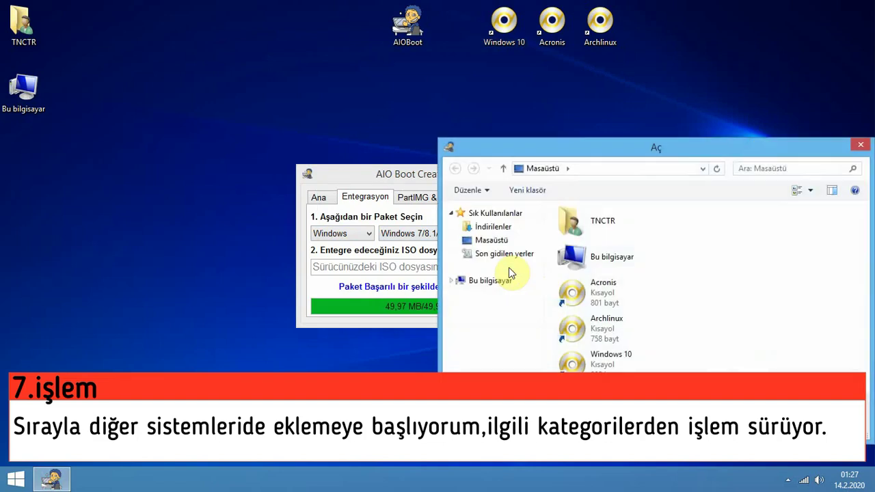
pyautogui.click(581, 367)
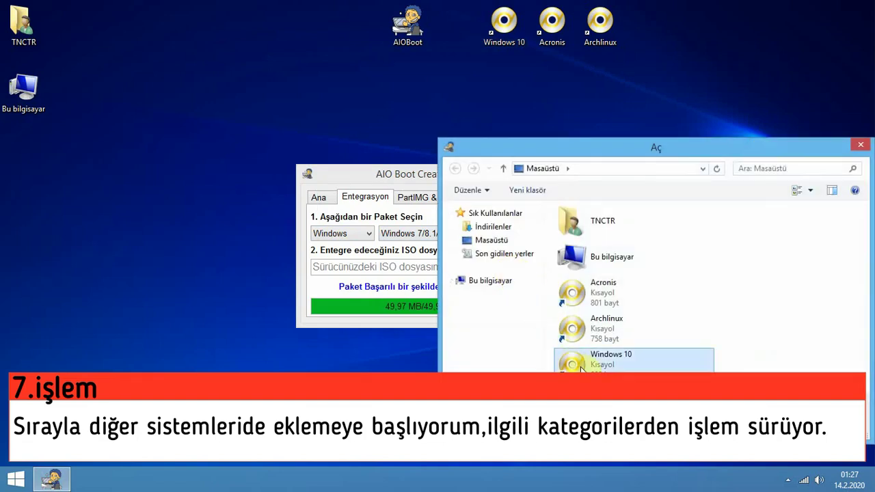
pyautogui.doubleClick(580, 367)
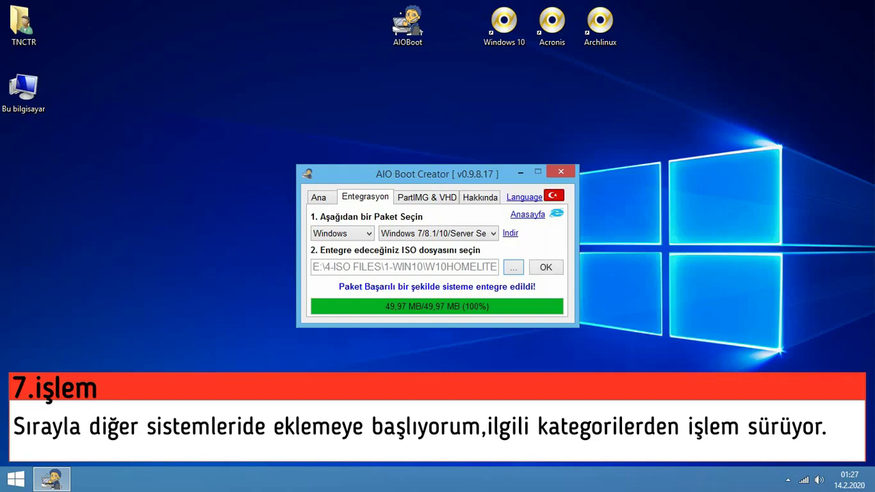
pyautogui.click(547, 268)
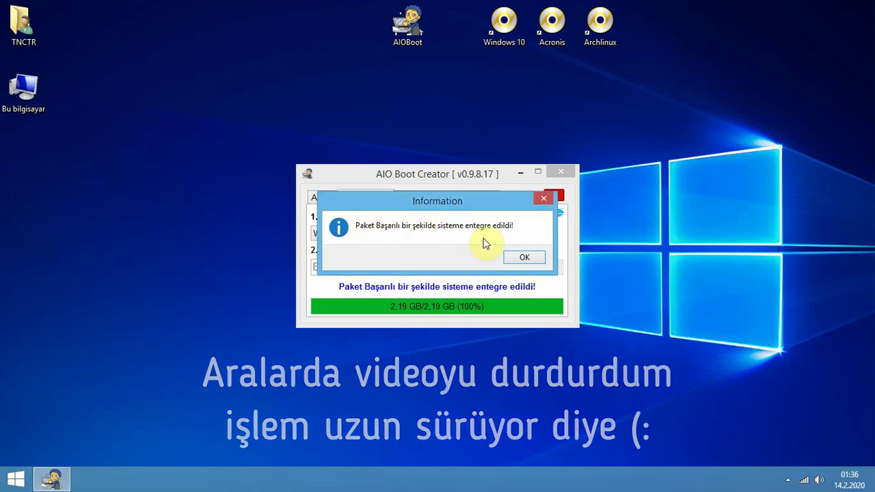
pyautogui.click(522, 259)
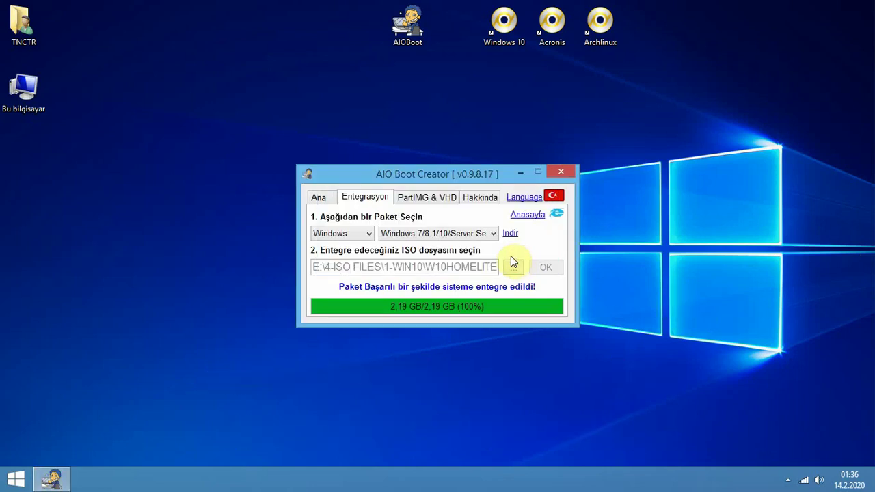
# Choose the Arch Linux package from the Linux OS category for integration.
pyautogui.click(599, 39)
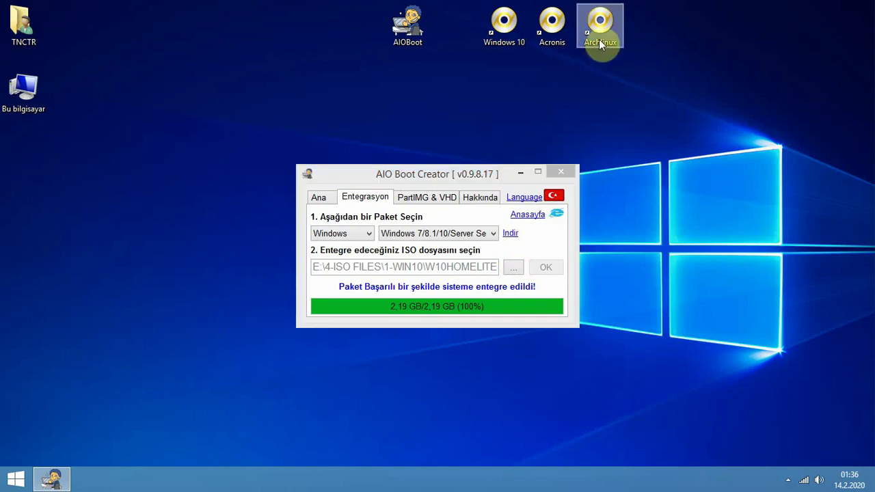
pyautogui.click(363, 233)
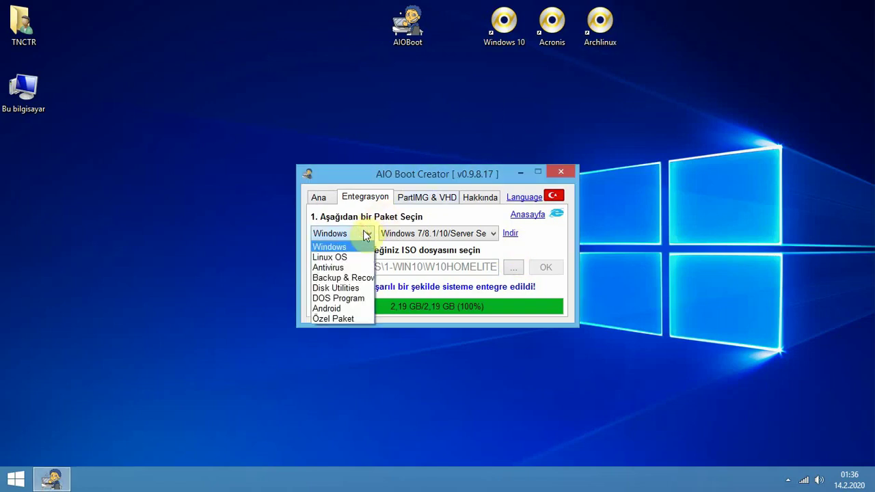
pyautogui.click(357, 257)
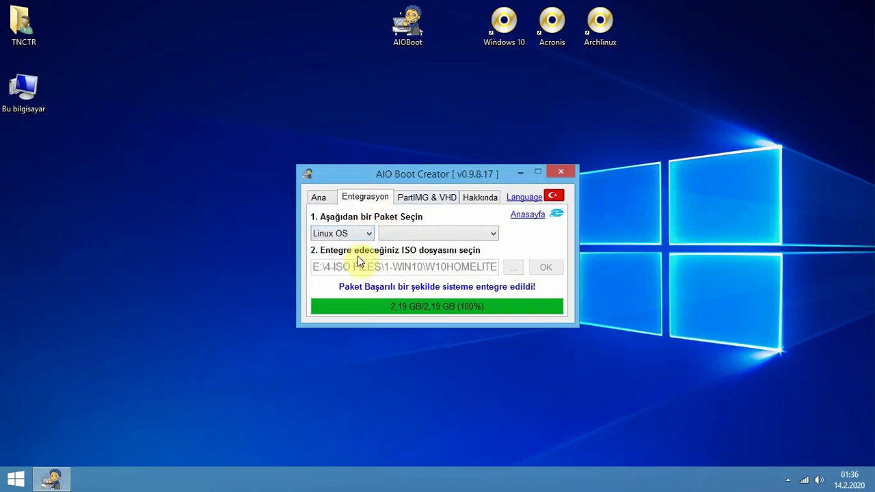
pyautogui.click(471, 234)
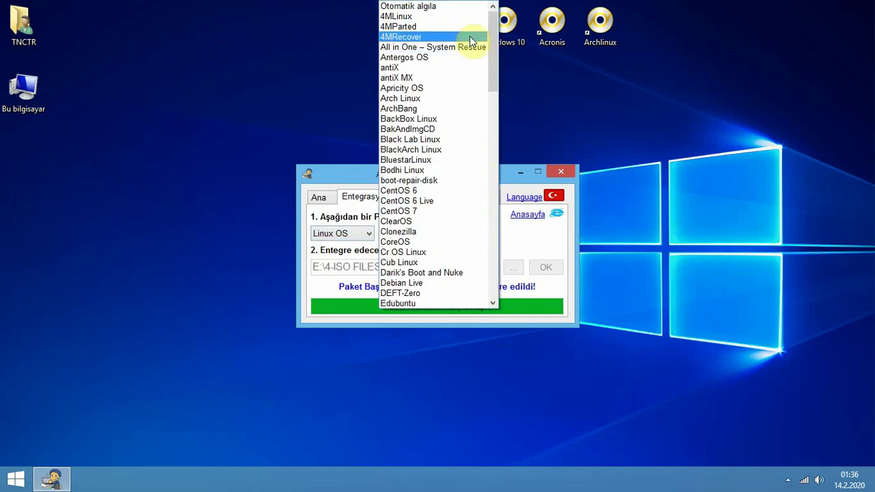
pyautogui.click(444, 102)
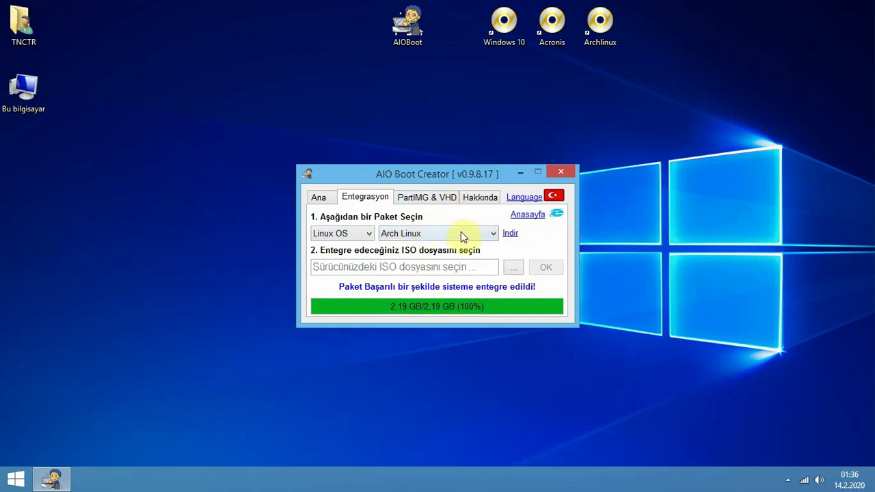
# Load the Archlinux ISO from the desktop shortcut and integrate it into the USB drive.
pyautogui.click(513, 267)
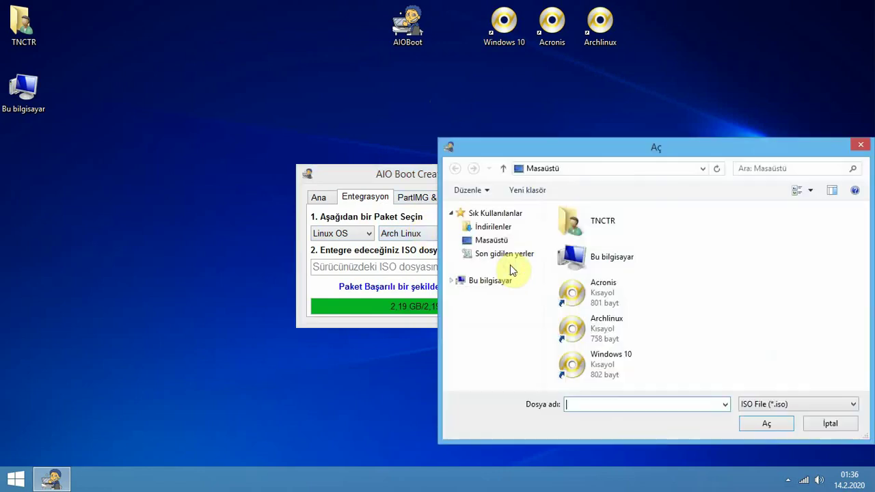
pyautogui.click(571, 326)
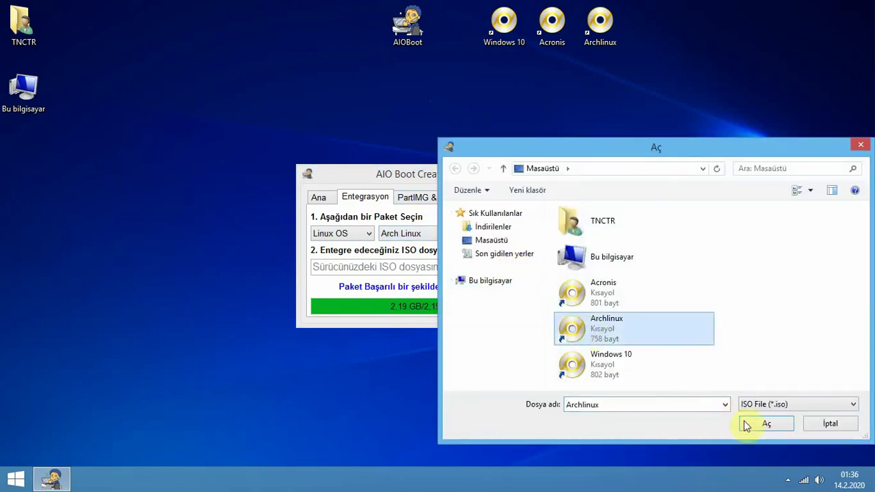
pyautogui.click(766, 424)
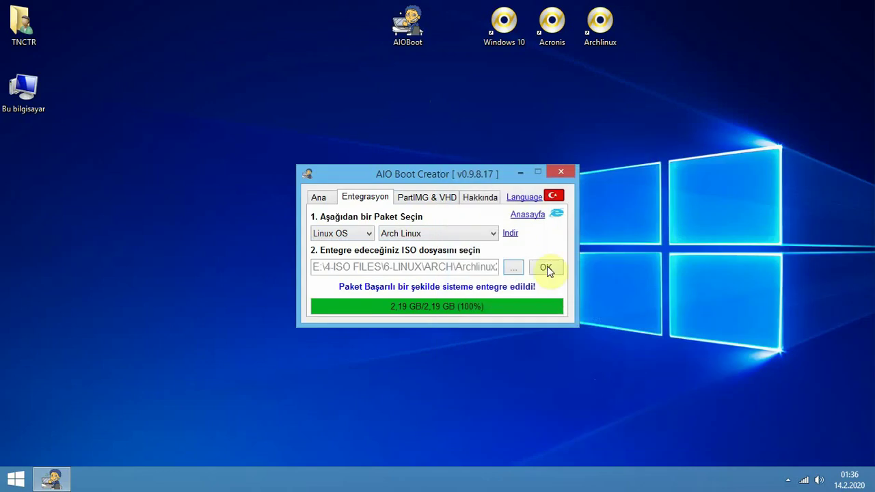
pyautogui.click(547, 268)
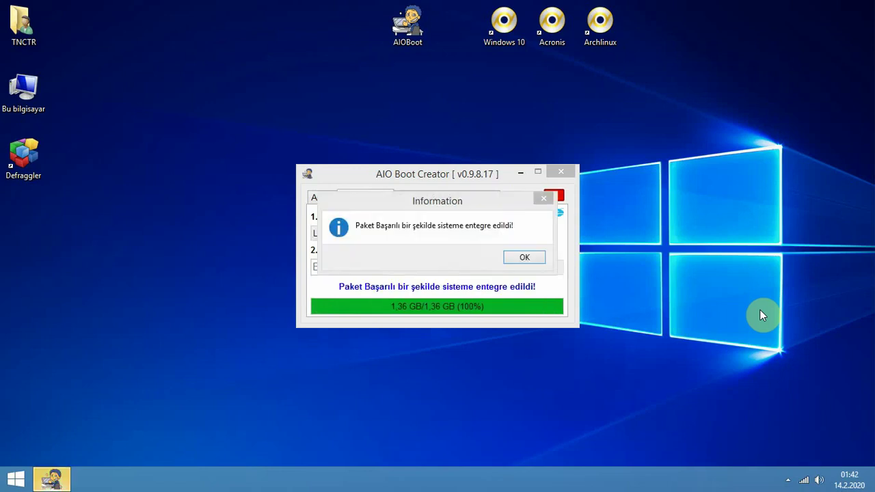
pyautogui.click(459, 243)
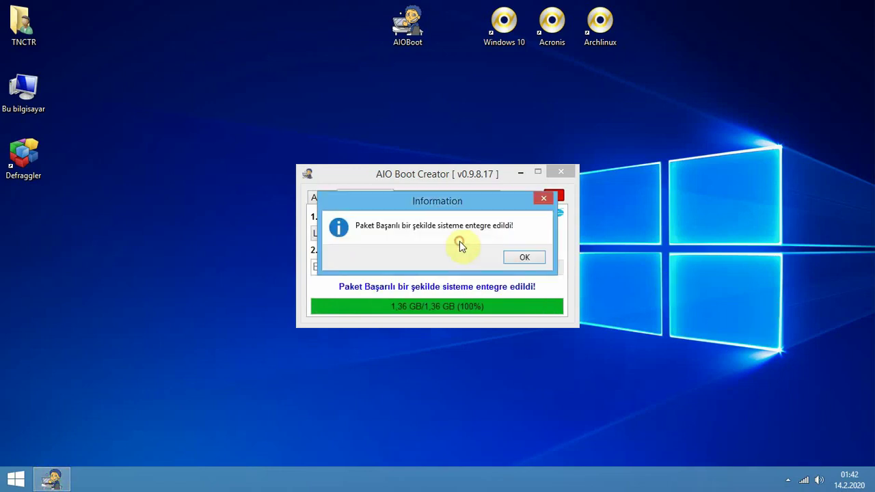
pyautogui.click(525, 257)
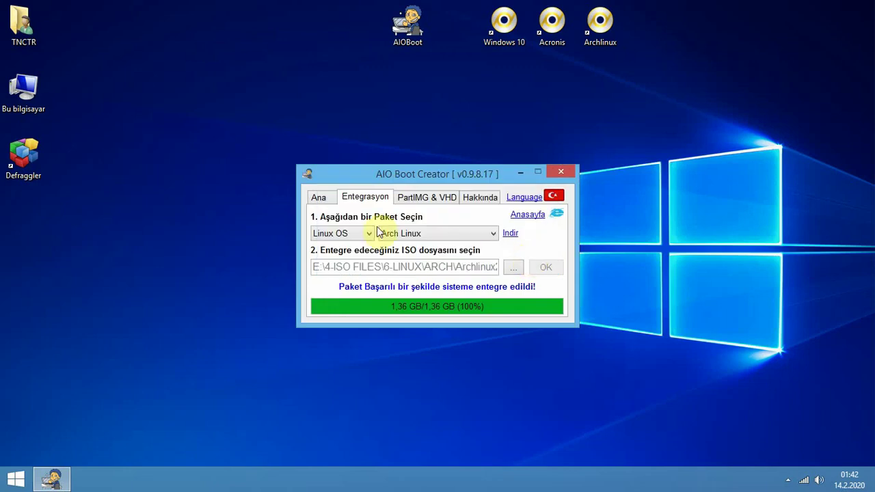
# Open the boot menu editor and replace the "[1]" prefix of the Archlinux2020 entry with ">>".
pyautogui.click(319, 199)
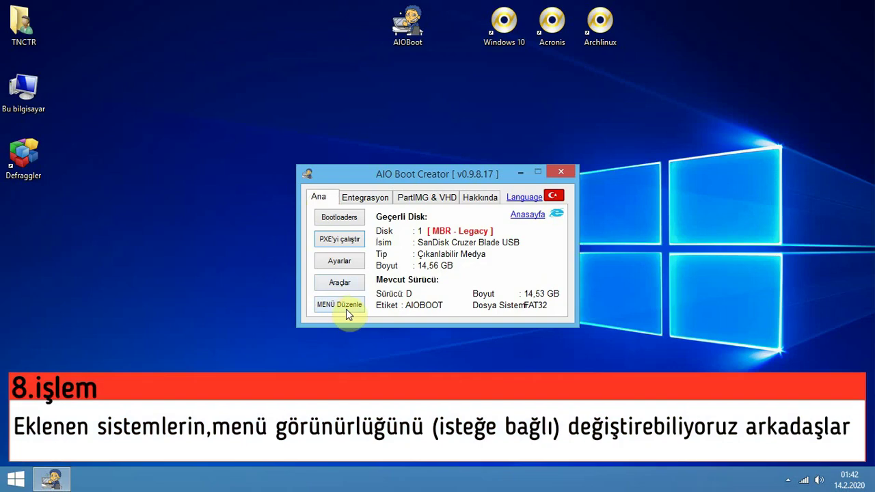
pyautogui.click(346, 310)
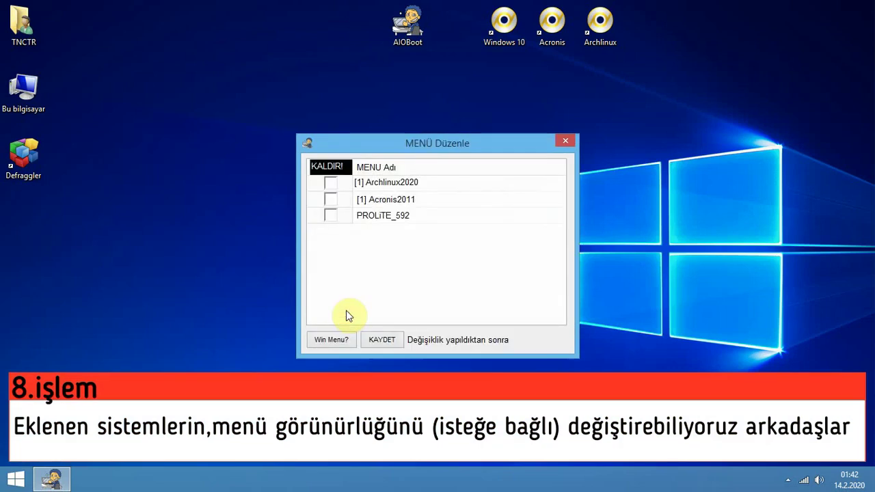
pyautogui.click(386, 215)
pyautogui.click(370, 182)
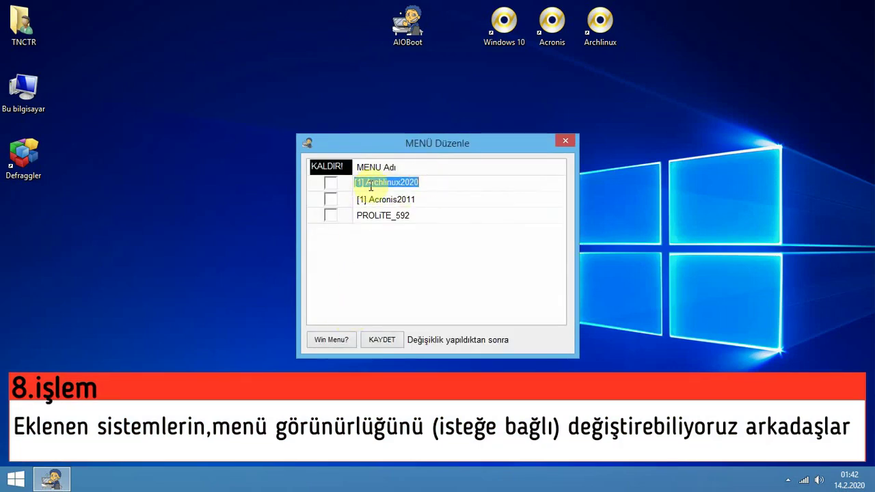
pyautogui.doubleClick(361, 183)
pyautogui.write('>>')
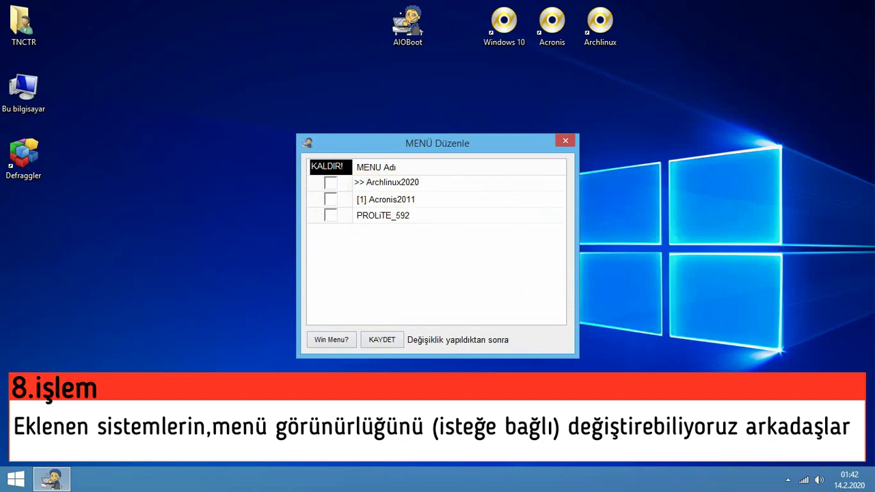
# Change the Acronis2011 entry's prefix to ">>" and rename the PROLiTE_592 entry as ">> Windows 10 x64 Lite".
pyautogui.click(364, 199)
pyautogui.write('>>')
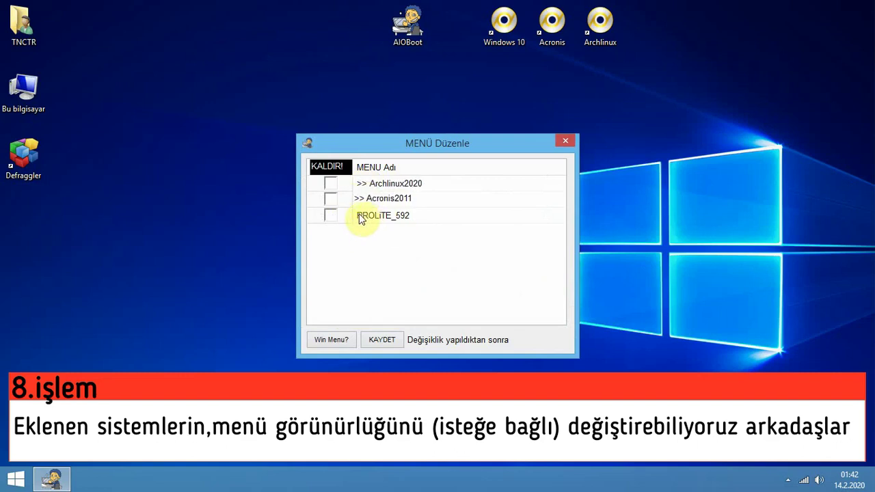
pyautogui.click(361, 215)
pyautogui.write('>> Windows 10 x64 Lite')
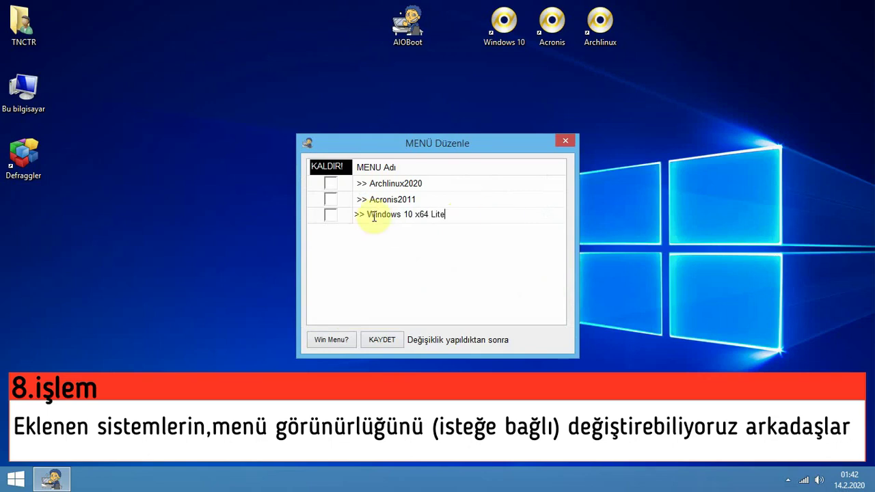
# Add a space before the year so the entries read ">> Acronis 2011" and ">> Archlinux 2020", and save the menu.
pyautogui.click(400, 199)
pyautogui.click(400, 199)
pyautogui.click(415, 182)
pyautogui.click(425, 182)
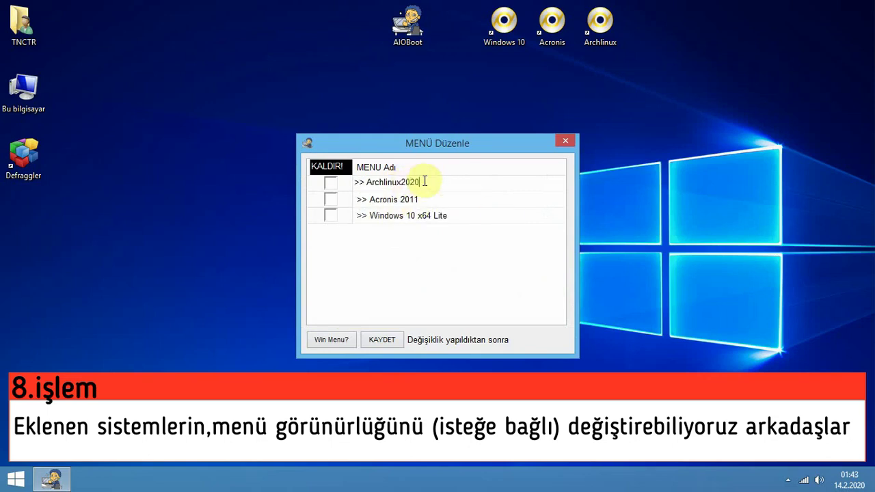
pyautogui.click(406, 183)
pyautogui.doubleClick(427, 199)
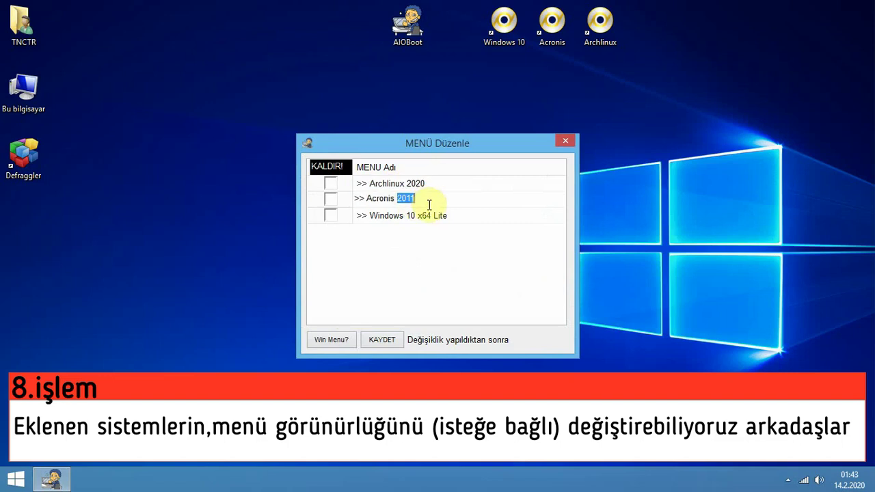
pyautogui.click(453, 215)
pyautogui.click(382, 340)
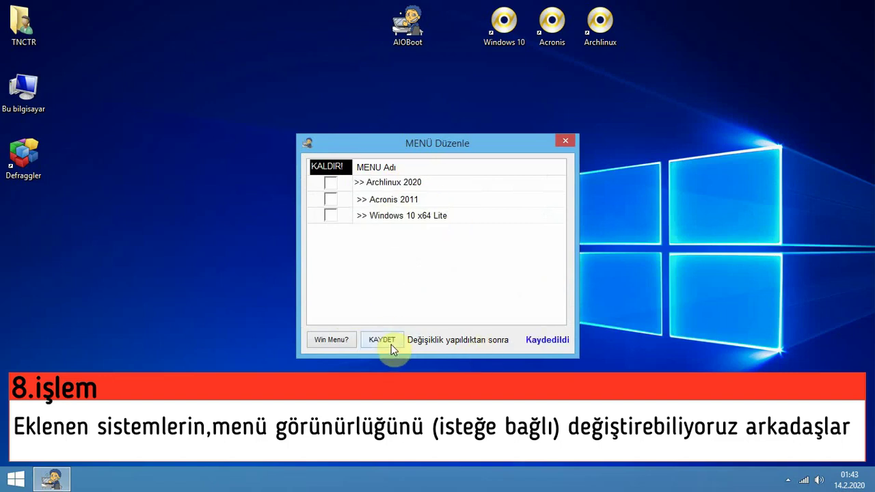
# Open the UEFI 64-bit BCD menu for editing, set the PROLiTE_592 entry's OS title to "Windows 10 x64 Lite - EFI" and save it.
pyautogui.click(334, 341)
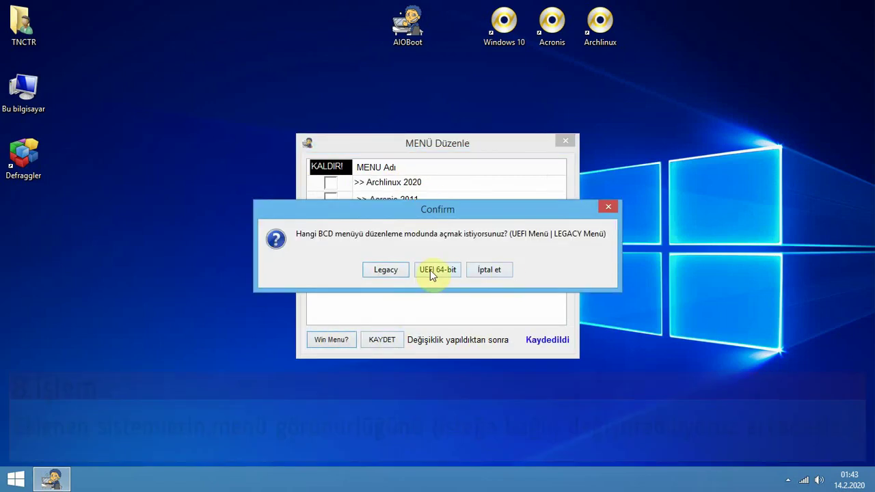
pyautogui.click(429, 270)
pyautogui.doubleClick(470, 224)
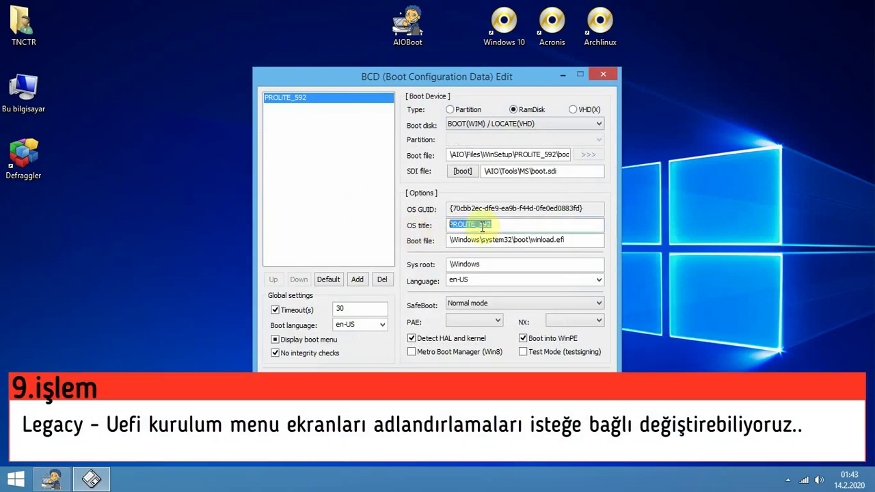
pyautogui.write('Wi')
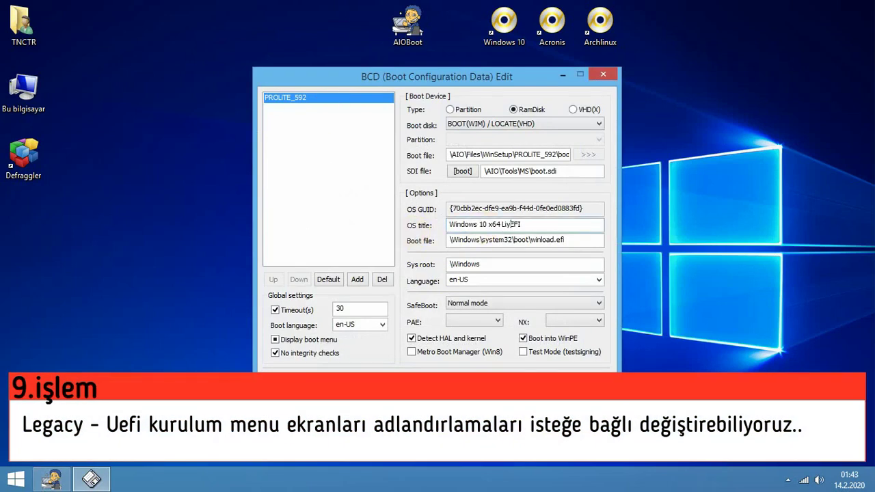
pyautogui.write('ndows 10 x64 Lite - EFI')
pyautogui.moveTo(529, 227); pyautogui.dragTo(448, 225)
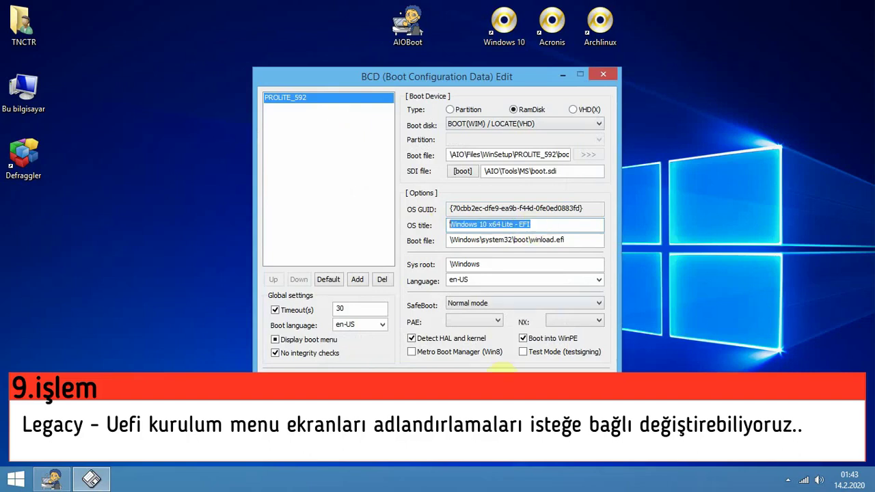
pyautogui.click(331, 103)
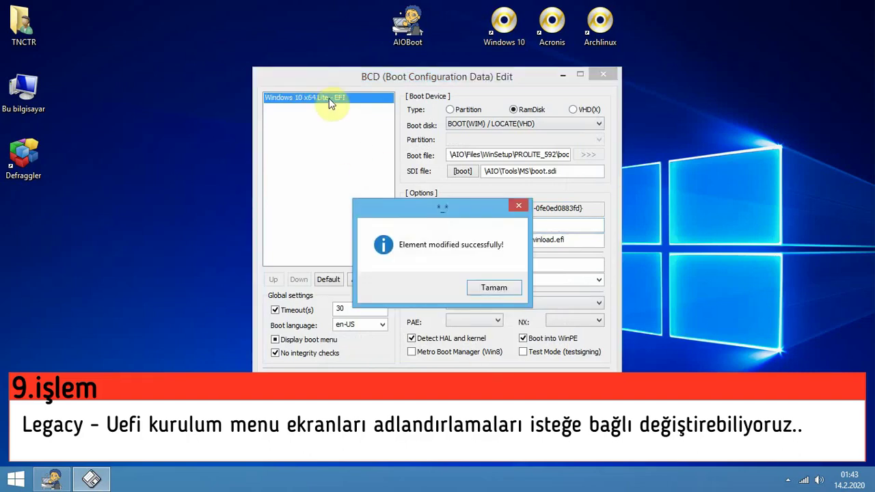
# Open the legacy BCD menu for editing, set the PROLiTE_592 entry's OS title to "Windows 10 x64 Legacy" and save it.
pyautogui.click(492, 288)
pyautogui.click(389, 216)
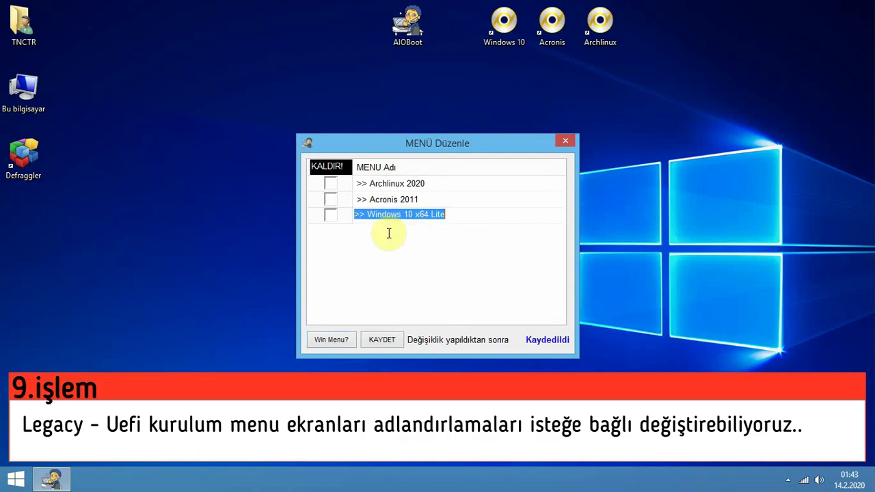
pyautogui.click(331, 339)
pyautogui.click(380, 267)
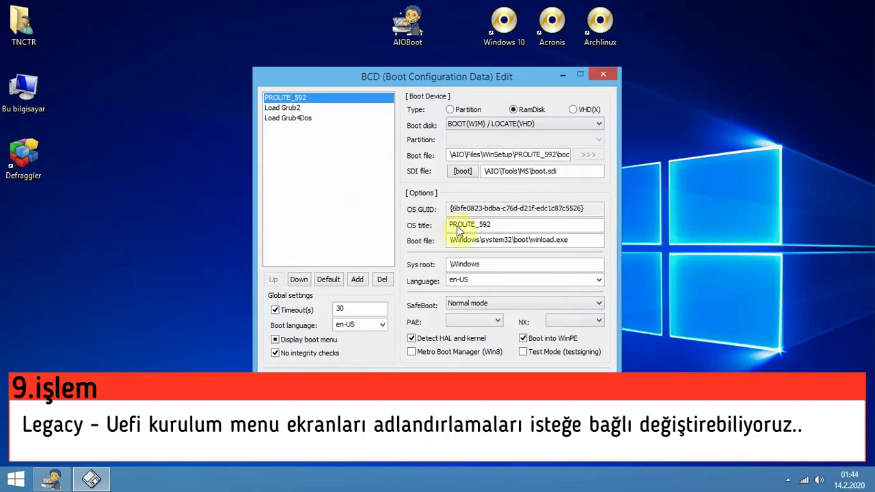
pyautogui.moveTo(450, 225); pyautogui.dragTo(504, 226)
pyautogui.write('Windows 10 x64 Legacy')
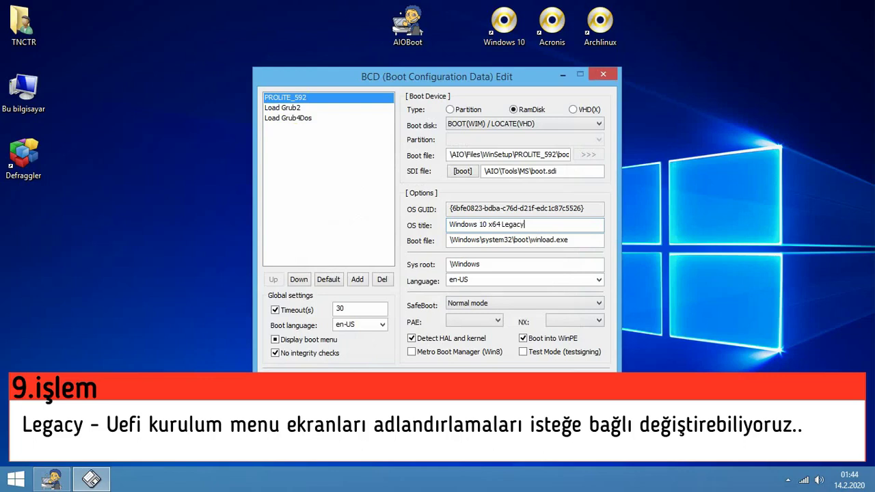
pyautogui.press('Return')
pyautogui.click(499, 289)
pyautogui.press('Escape')
# Close the boot menu editor and exit AIO Boot Creator.
pyautogui.click(400, 198)
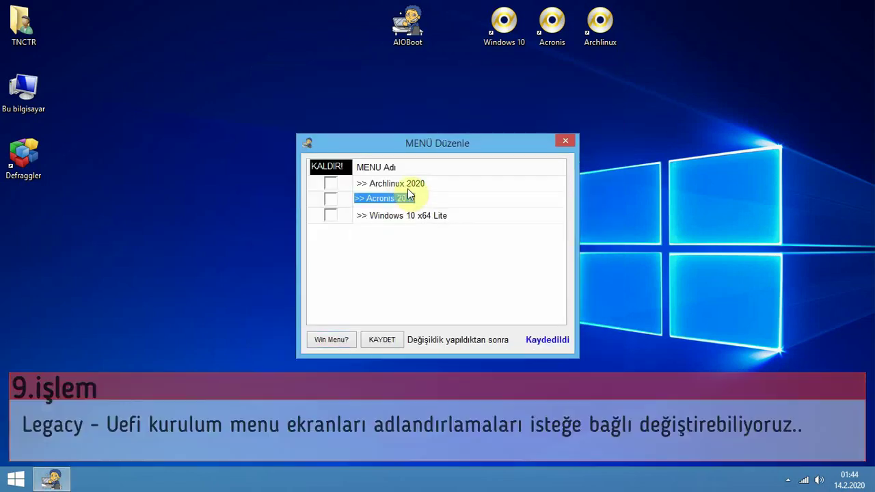
pyautogui.click(565, 141)
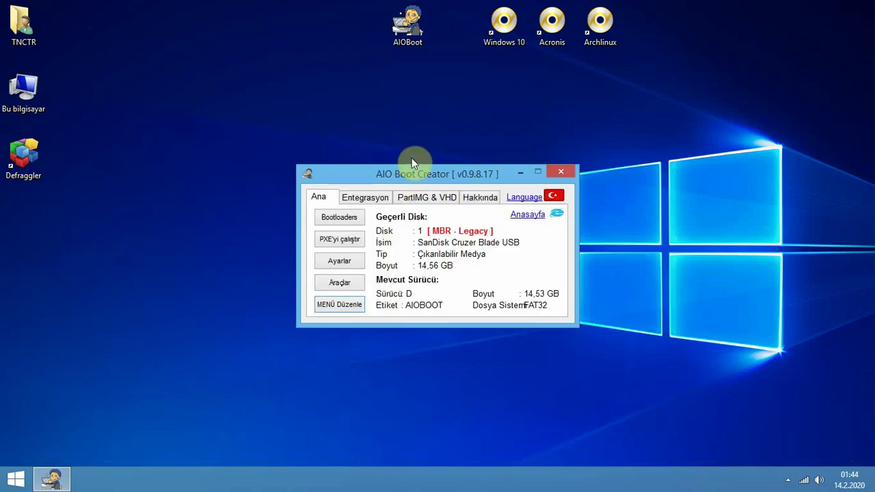
pyautogui.click(367, 175)
pyautogui.click(431, 175)
pyautogui.click(563, 149)
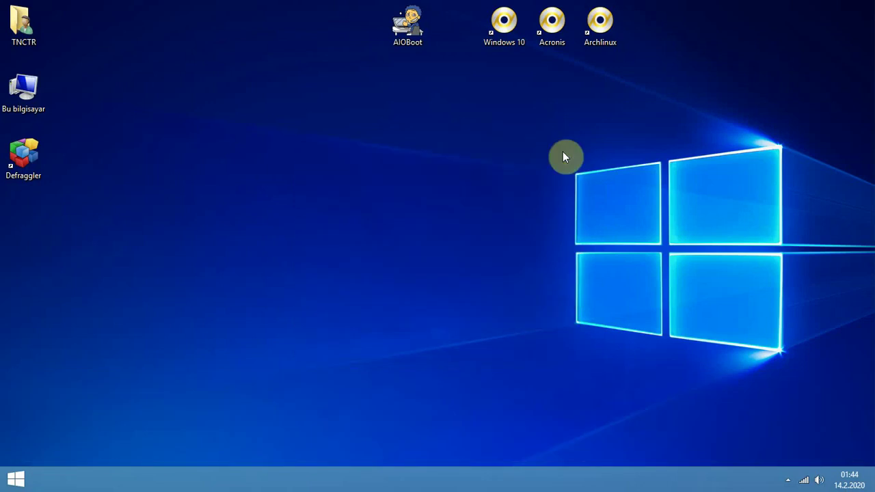
# Open the AIOBOOT (D:) drive and examine the Acronis2011 image in the AIO\Files\BackupRecovery folder.
pyautogui.rightClick(45, 85)
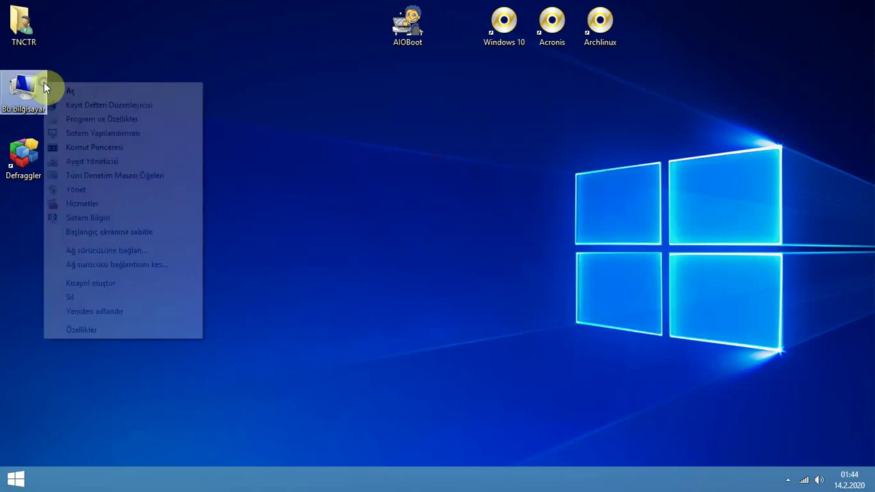
pyautogui.click(65, 88)
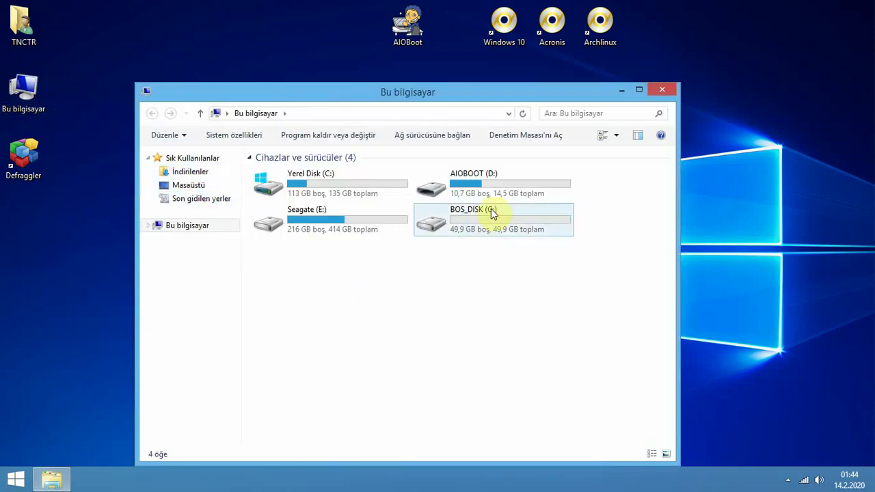
pyautogui.click(497, 185)
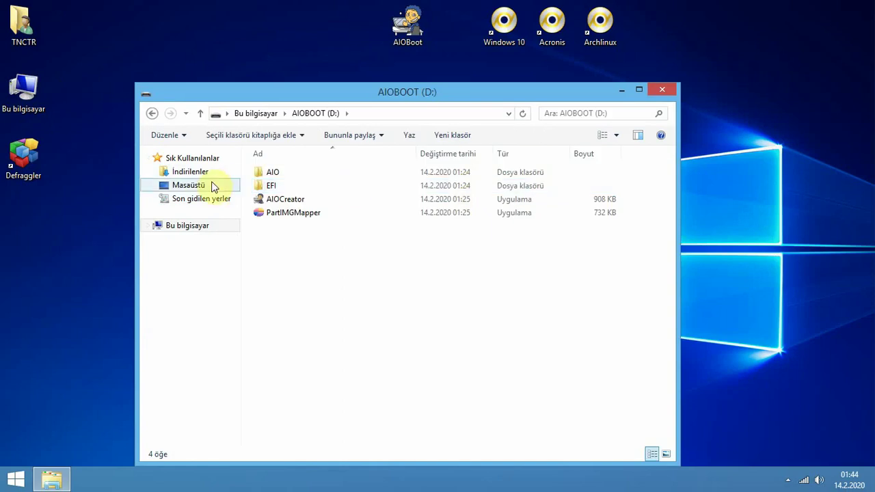
pyautogui.doubleClick(259, 178)
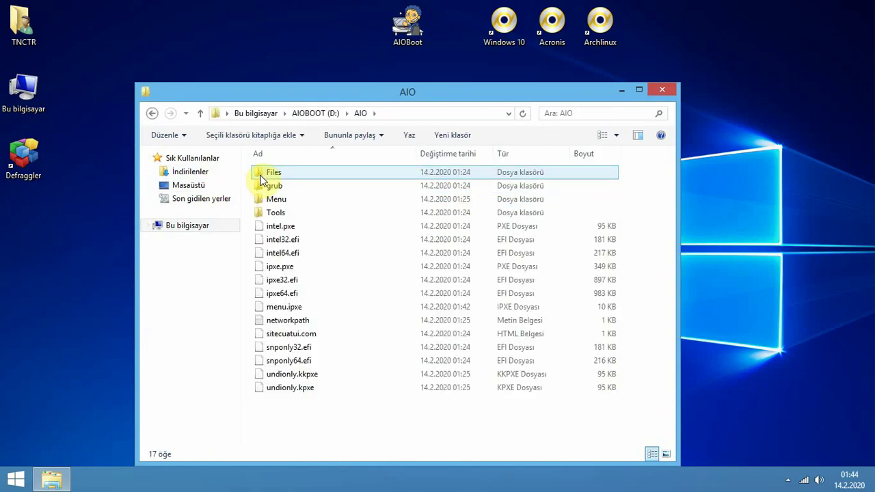
pyautogui.doubleClick(262, 176)
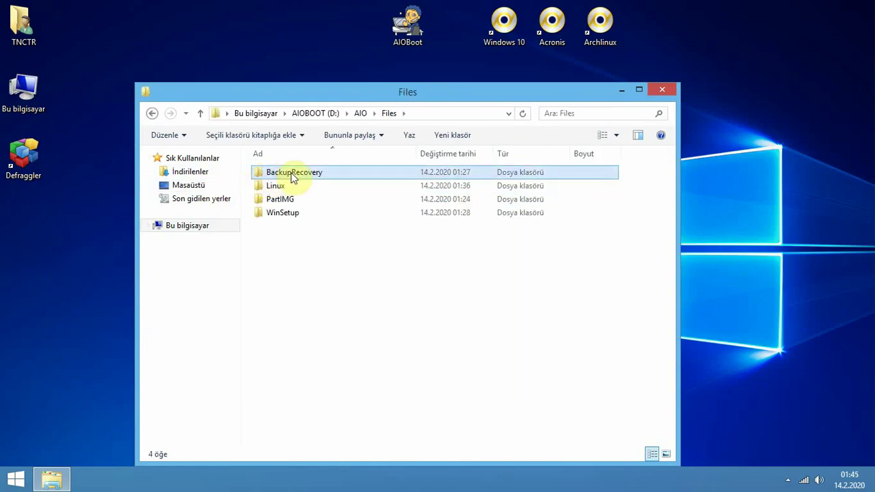
pyautogui.doubleClick(290, 177)
pyautogui.click(293, 176)
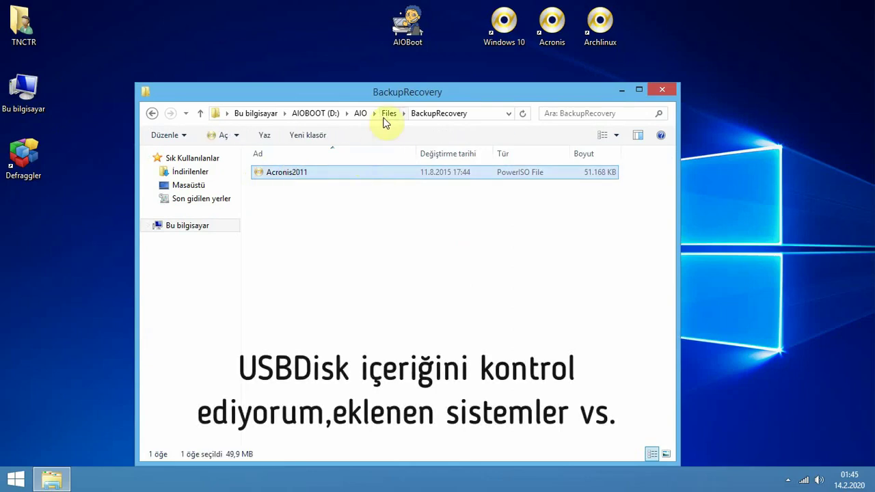
# Examine the Archlinux2020 folder under Files\Linux and check the PartIMG folder on the USB drive.
pyautogui.click(387, 113)
pyautogui.doubleClick(276, 189)
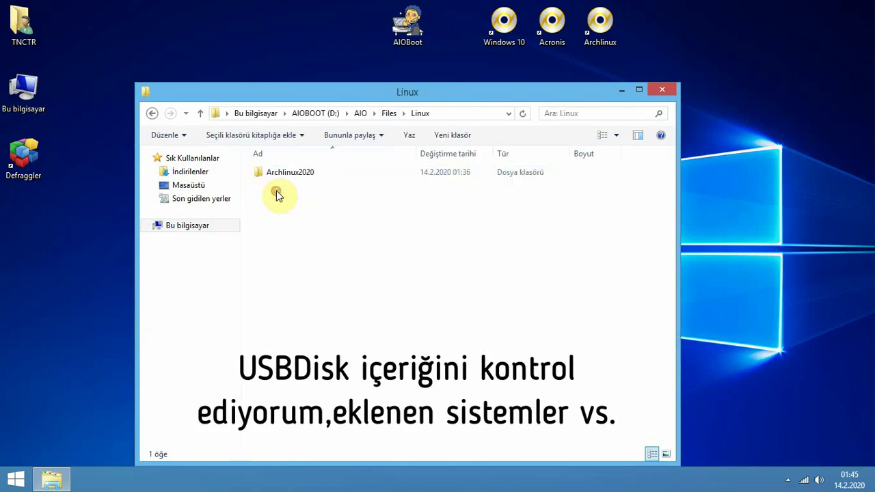
pyautogui.doubleClick(285, 177)
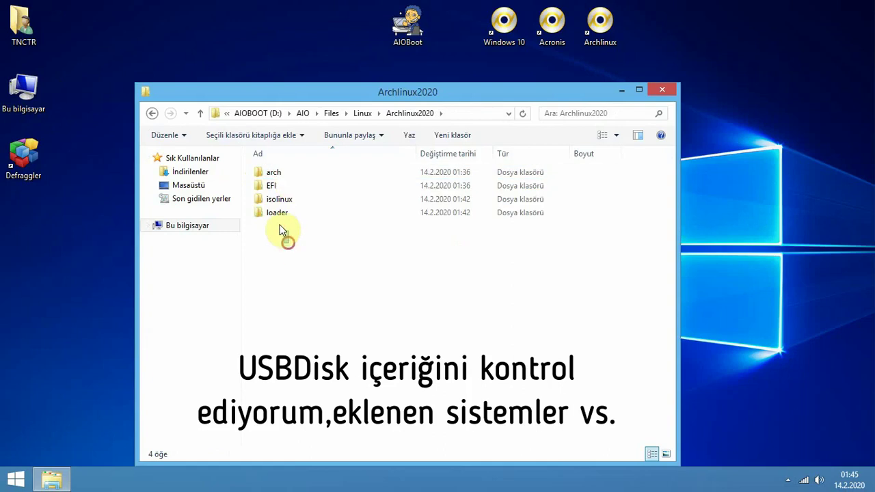
pyautogui.moveTo(289, 243); pyautogui.dragTo(263, 183)
pyautogui.click(333, 186)
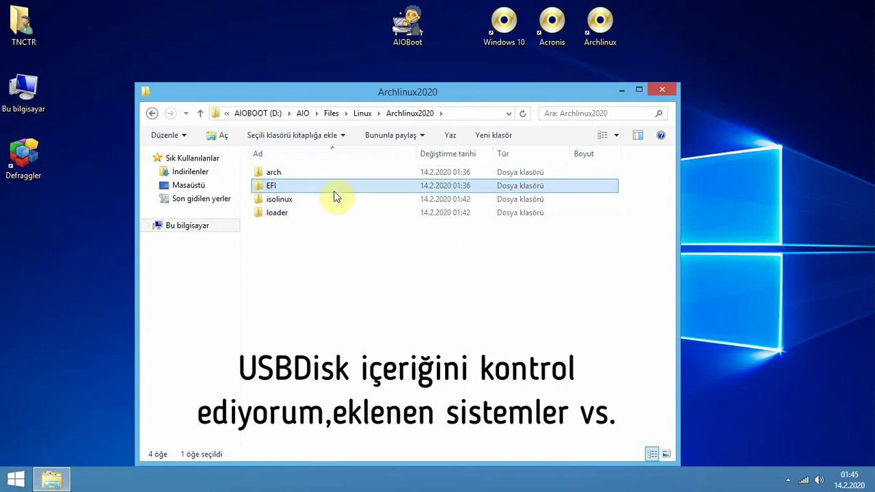
pyautogui.click(360, 113)
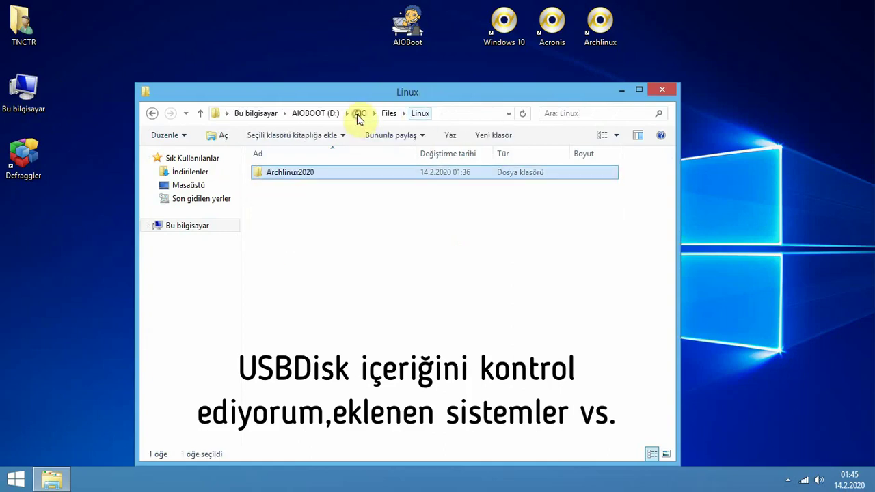
pyautogui.click(392, 115)
pyautogui.doubleClick(281, 202)
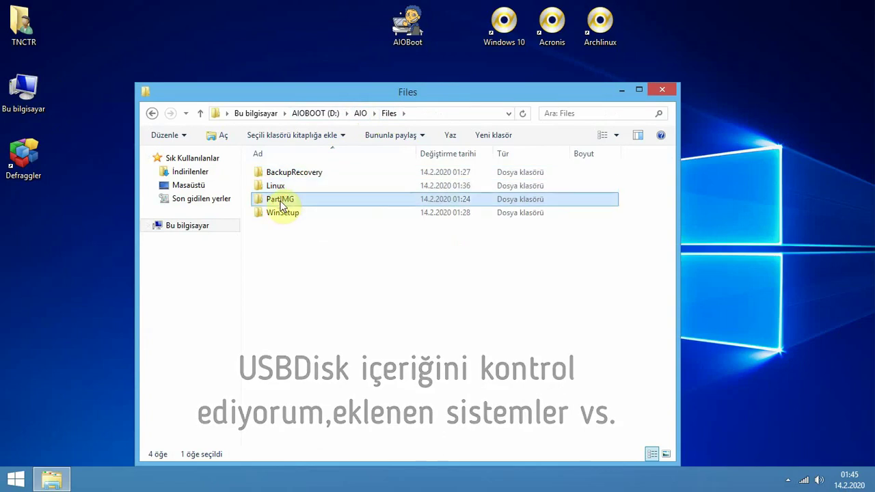
pyautogui.click(389, 114)
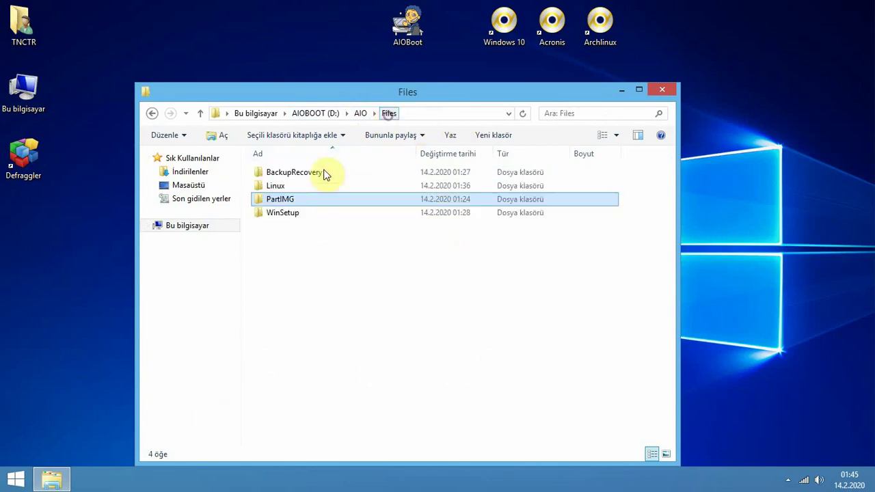
# Examine the Windows setup files in WinSetup\PROLiTE_592, check the AIO\Menu folder and close the file window.
pyautogui.doubleClick(282, 214)
pyautogui.doubleClick(292, 174)
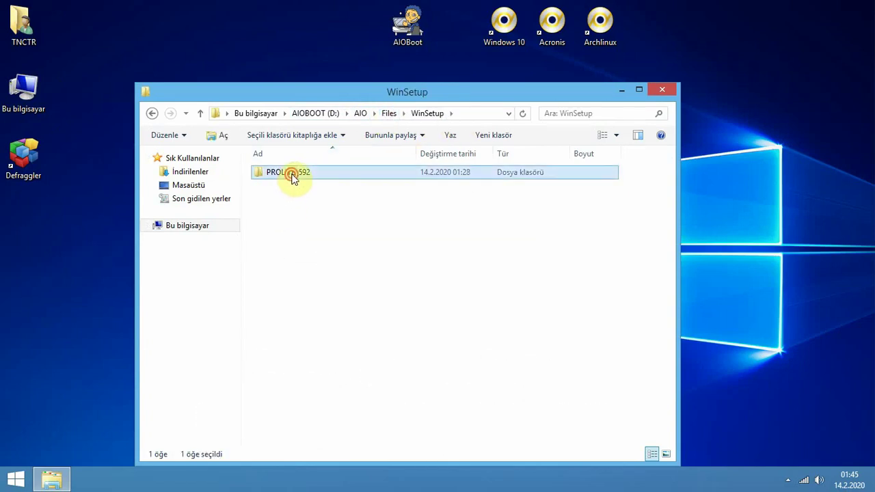
pyautogui.moveTo(272, 179)
pyautogui.mouseDown()
pyautogui.moveTo(293, 227)
pyautogui.moveTo(271, 189)
pyautogui.mouseUp()
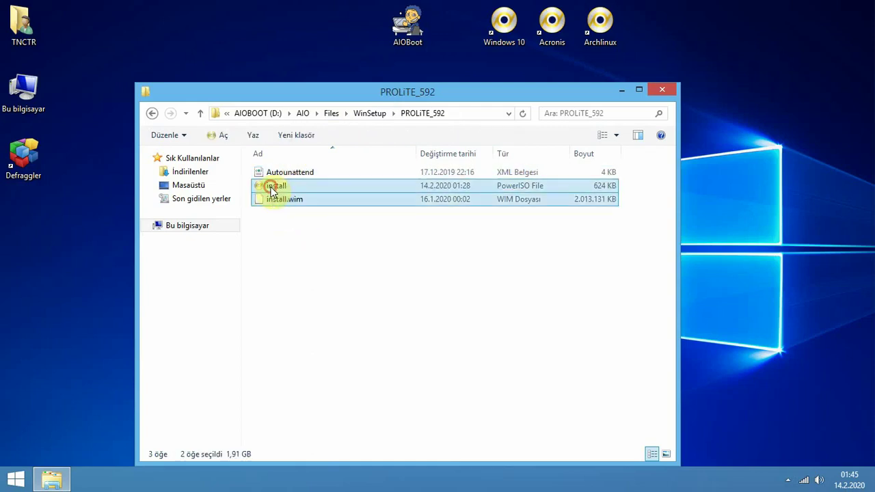
pyautogui.click(583, 199)
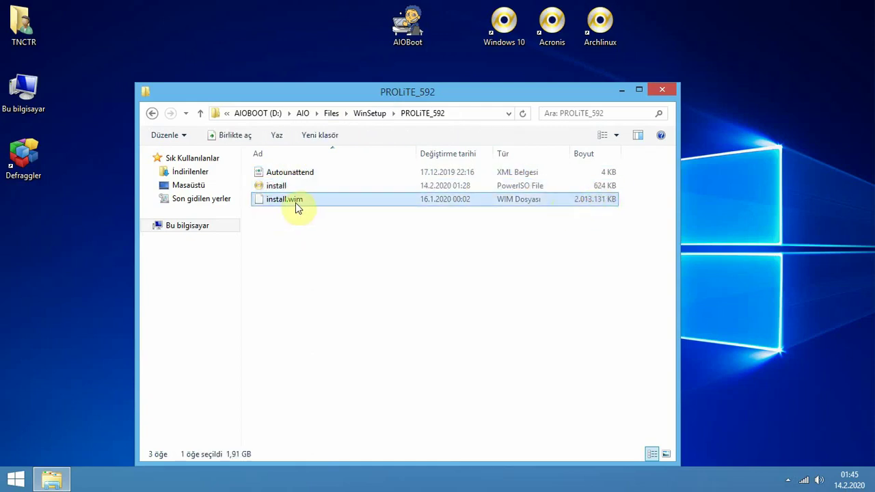
pyautogui.click(303, 113)
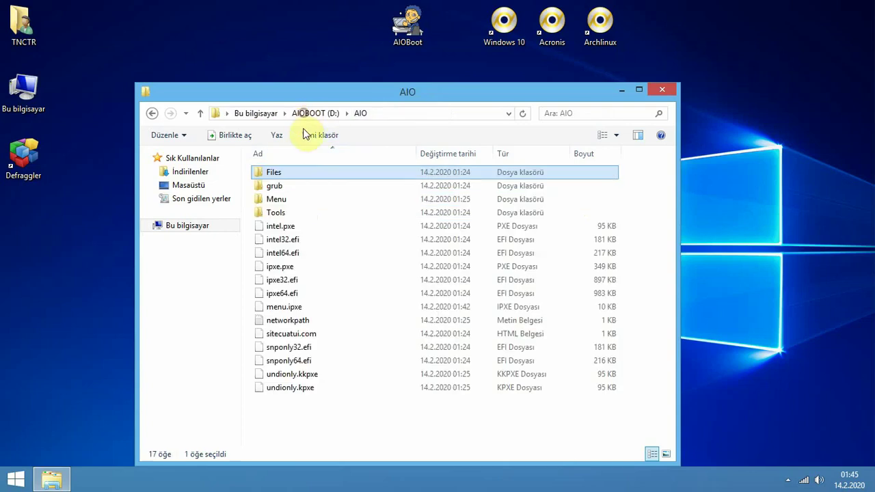
pyautogui.doubleClick(293, 203)
pyautogui.click(661, 89)
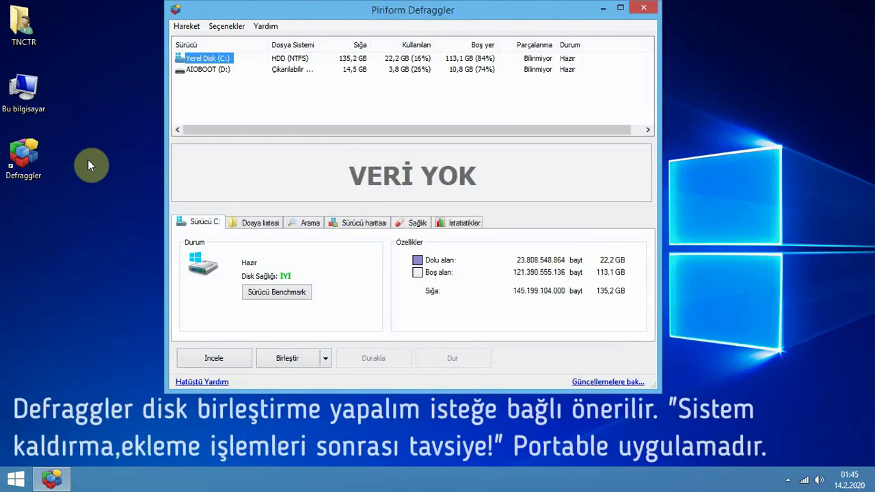
# Switch to Defraggler, run a quick defrag on the AIOBOOT (D:) drive and close the program.
pyautogui.click(205, 69)
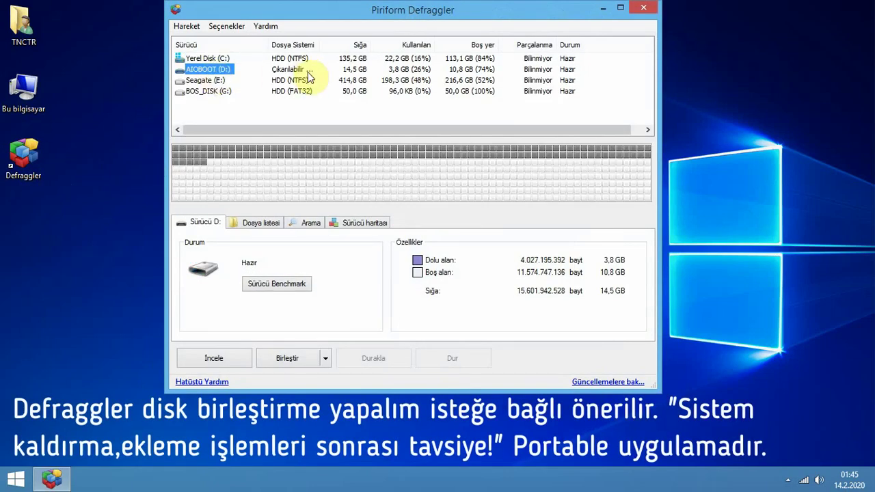
pyautogui.click(326, 358)
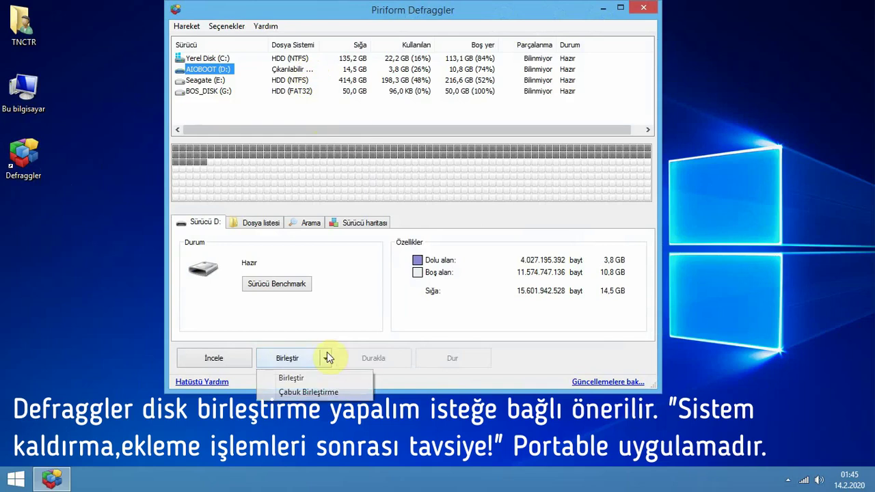
pyautogui.click(330, 393)
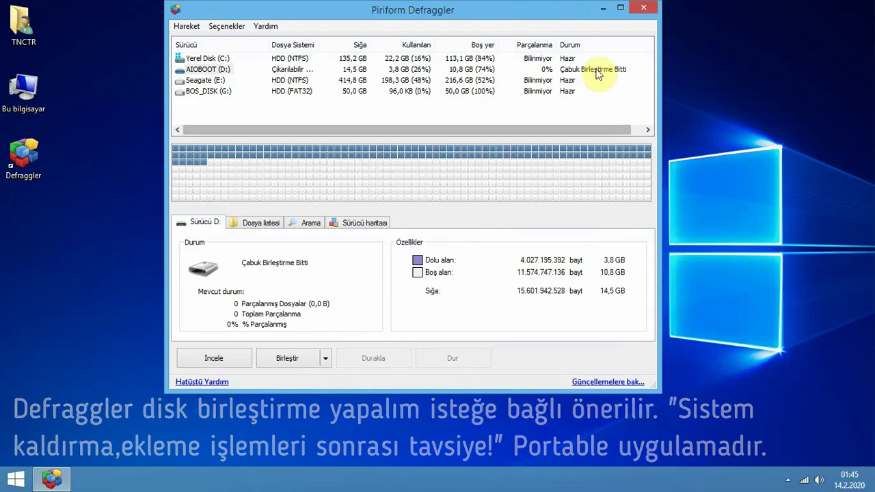
pyautogui.click(651, 5)
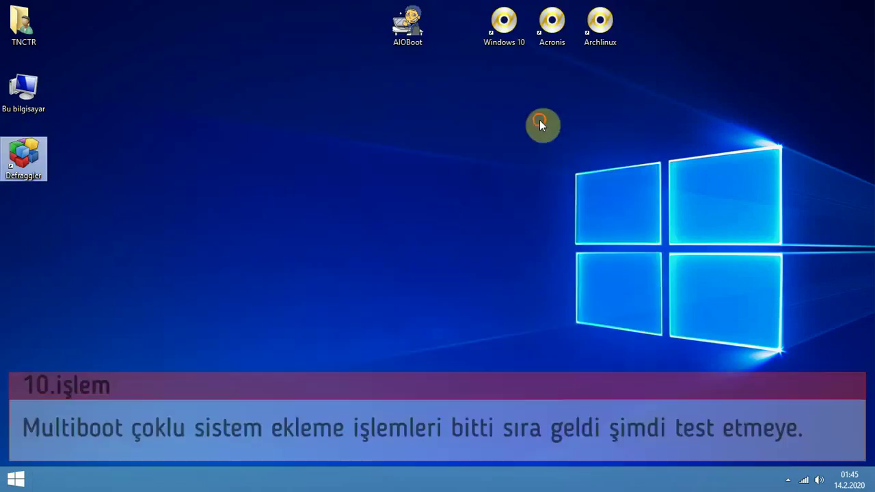
# Run AIOCreator as administrator from the AIOBOOT (D:) drive and close the file window.
pyautogui.rightClick(41, 83)
pyautogui.click(48, 92)
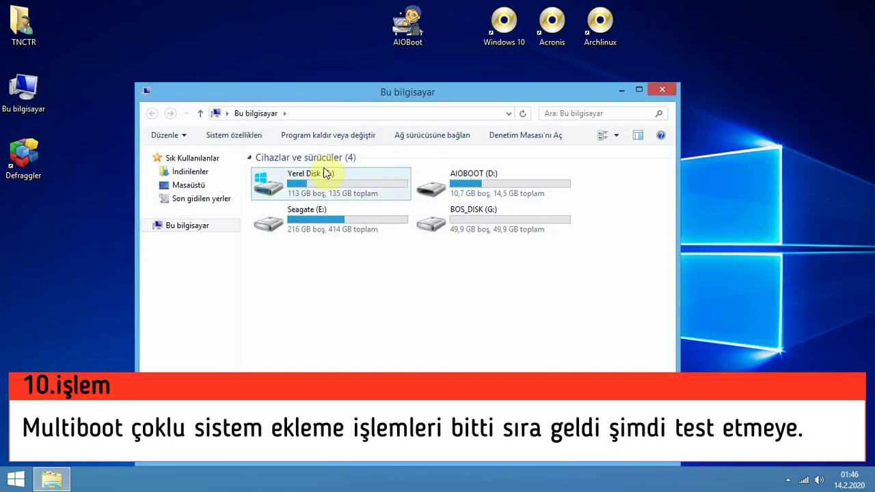
pyautogui.click(498, 196)
pyautogui.doubleClick(497, 195)
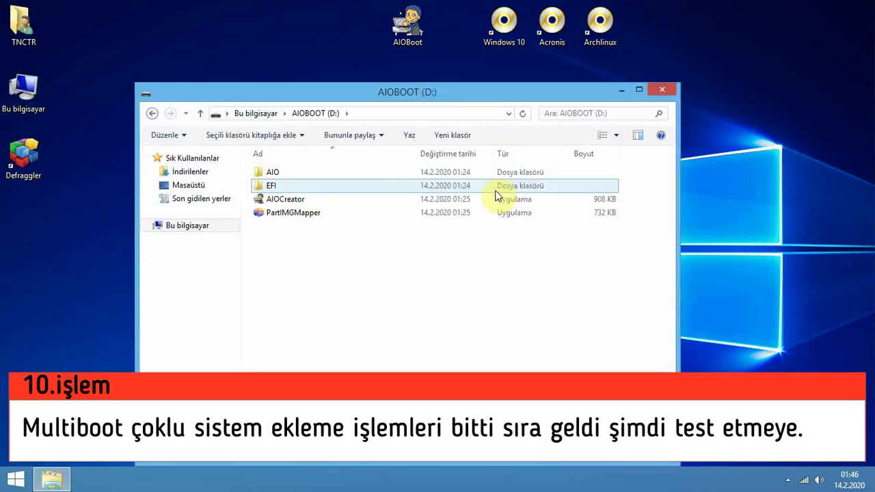
pyautogui.click(603, 135)
pyautogui.rightClick(325, 205)
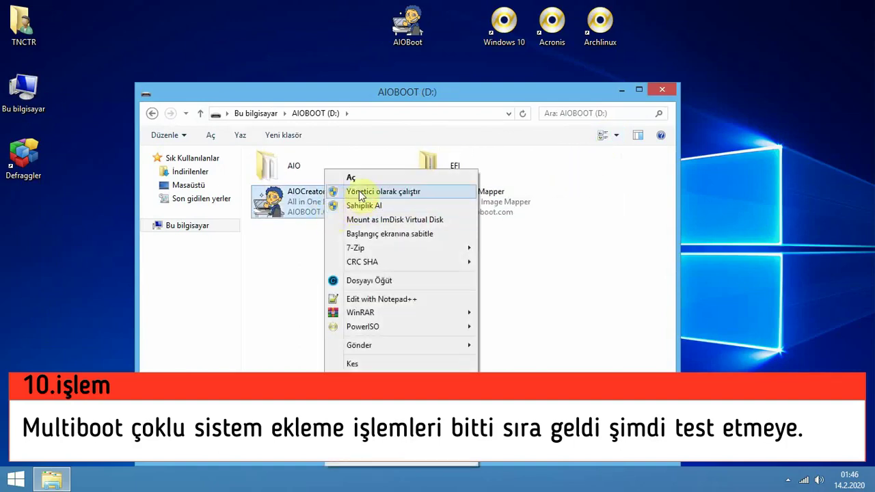
pyautogui.click(386, 191)
pyautogui.click(669, 96)
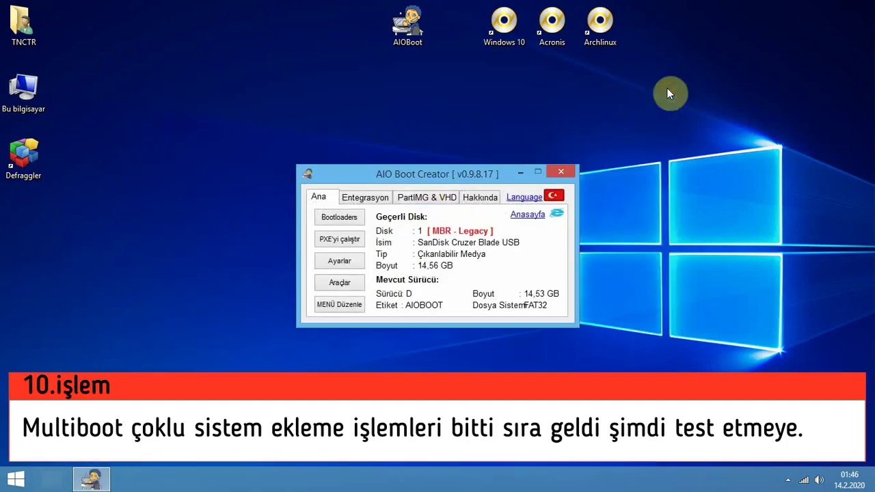
# Start a QEMU test of the multiboot from the current disk with 900 MB of memory.
pyautogui.click(339, 283)
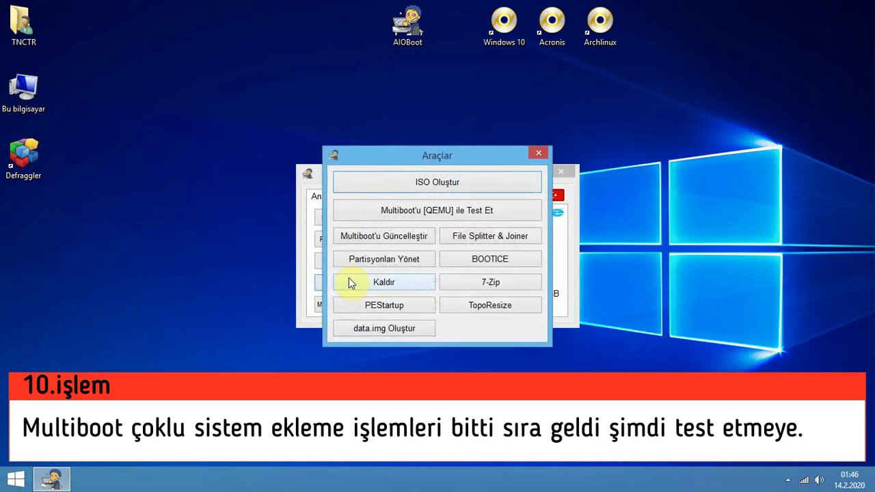
pyautogui.click(482, 214)
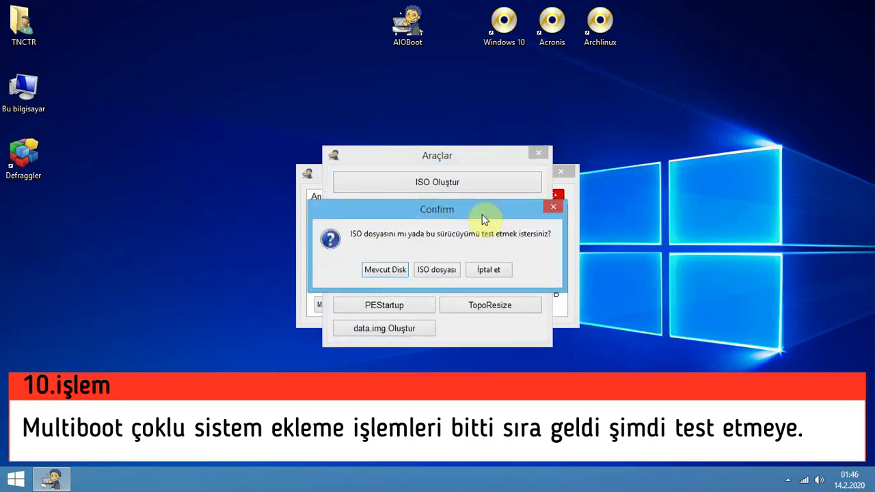
pyautogui.click(385, 270)
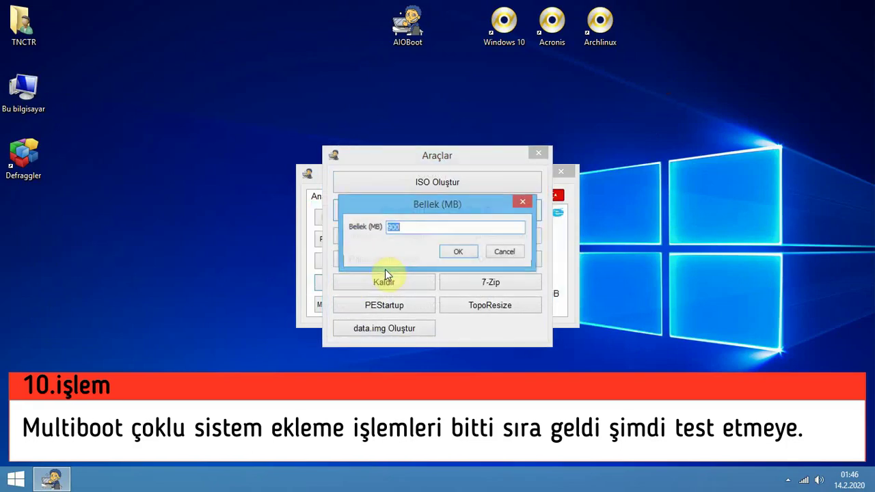
pyautogui.click(453, 250)
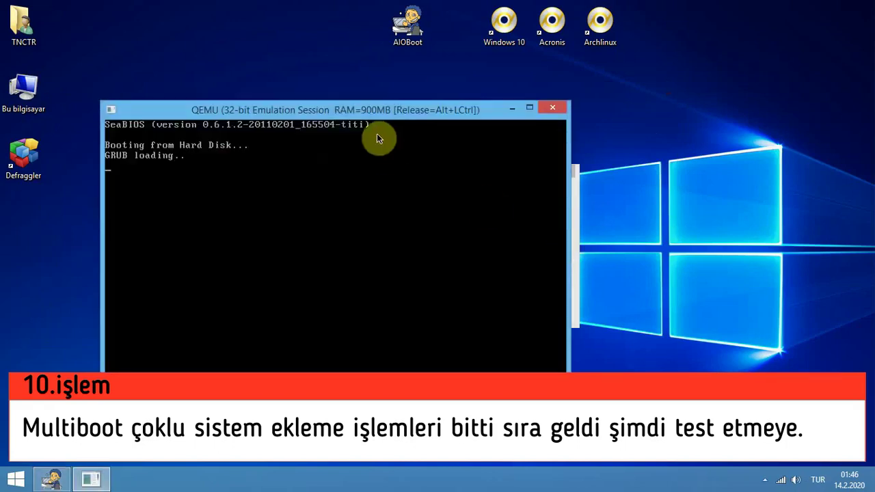
# Look through the main boot menu in QEMU and check the Yedekleme & Geri Yükleme Araçları category, returning to the main menu.
pyautogui.click(377, 133)
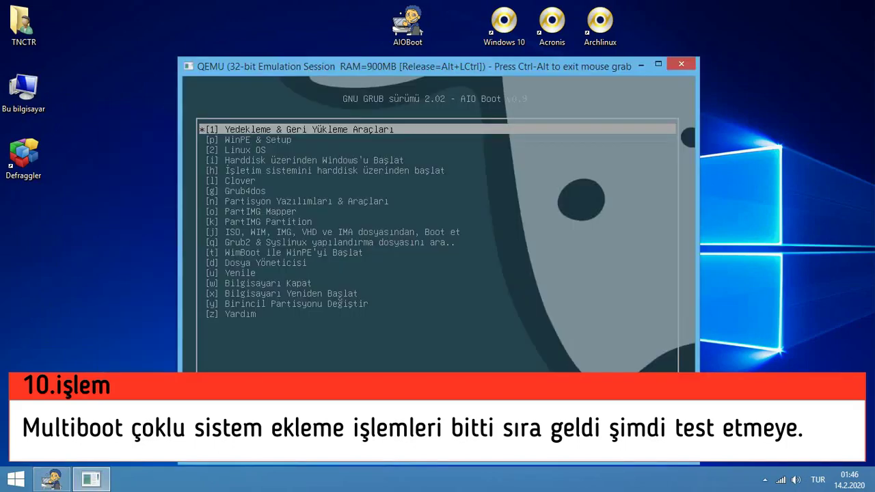
pyautogui.press('Down')
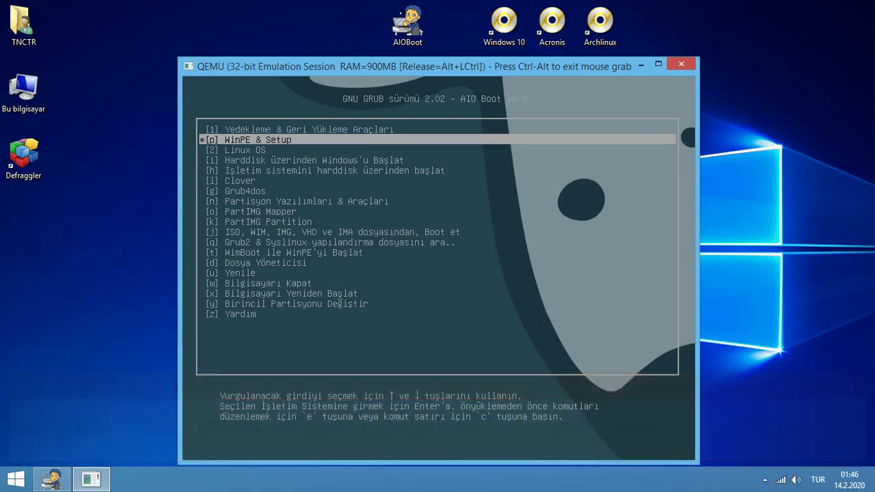
pyautogui.press('Down')
pyautogui.press('Down')
pyautogui.press('Down')
pyautogui.press('Down')
pyautogui.press('Up')
pyautogui.press('Up')
pyautogui.press('Up')
pyautogui.press('Up')
pyautogui.press('Up')
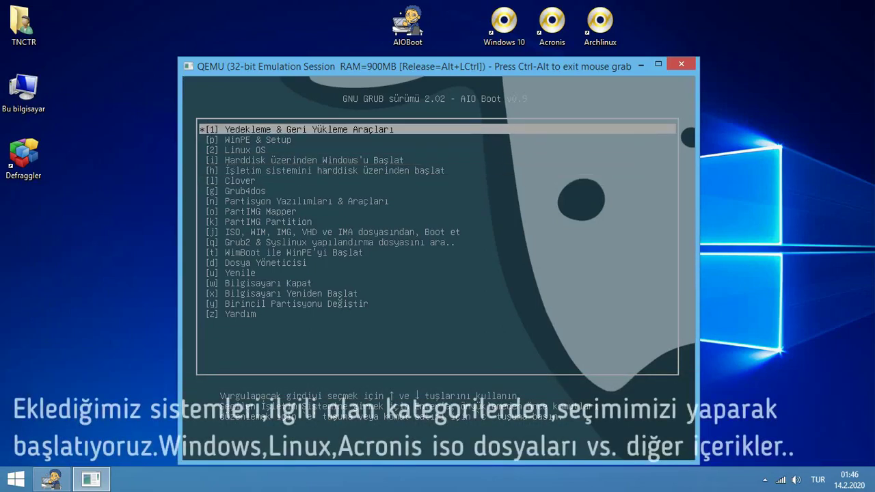
pyautogui.press('Return')
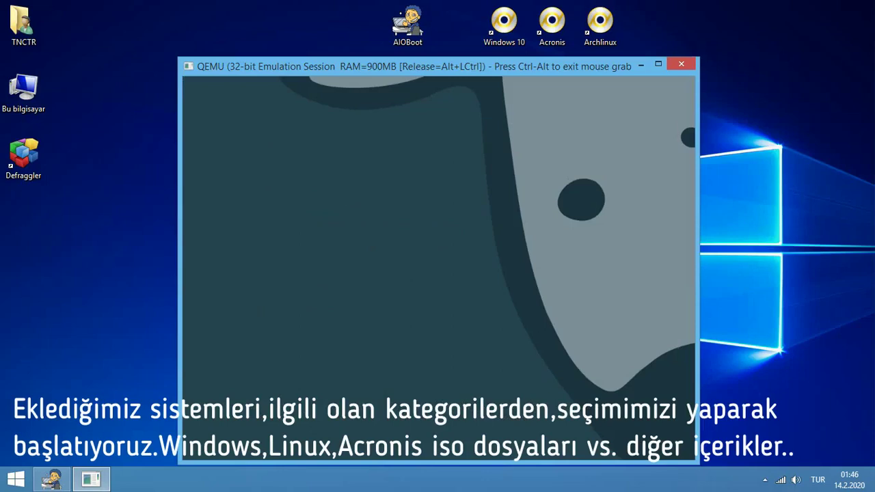
pyautogui.press('Escape')
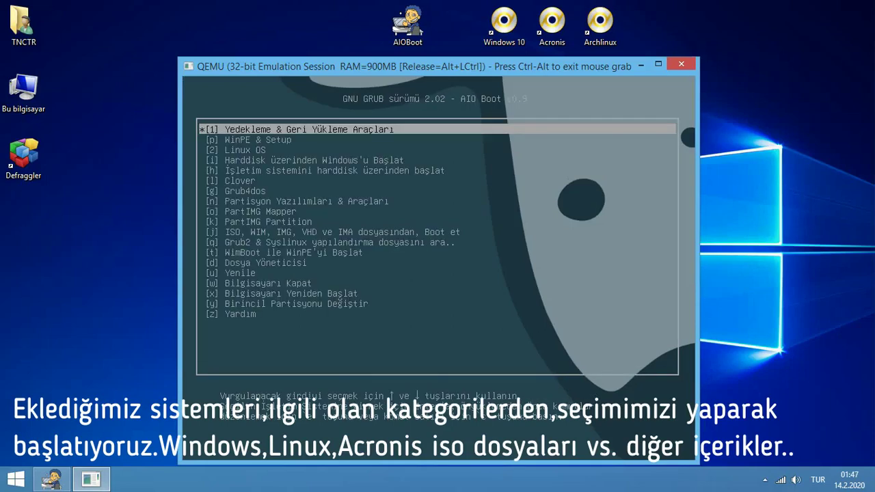
# Enter the WinPE & Setup category to check the Windows Boot Manager entries and load Grub2 again.
pyautogui.press('Down')
pyautogui.press('Return')
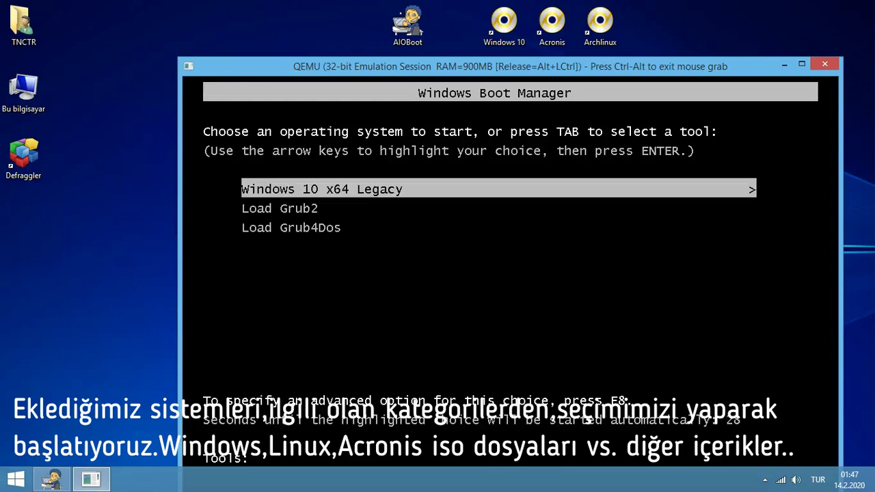
pyautogui.press('Down')
pyautogui.press('Down')
pyautogui.press('Up')
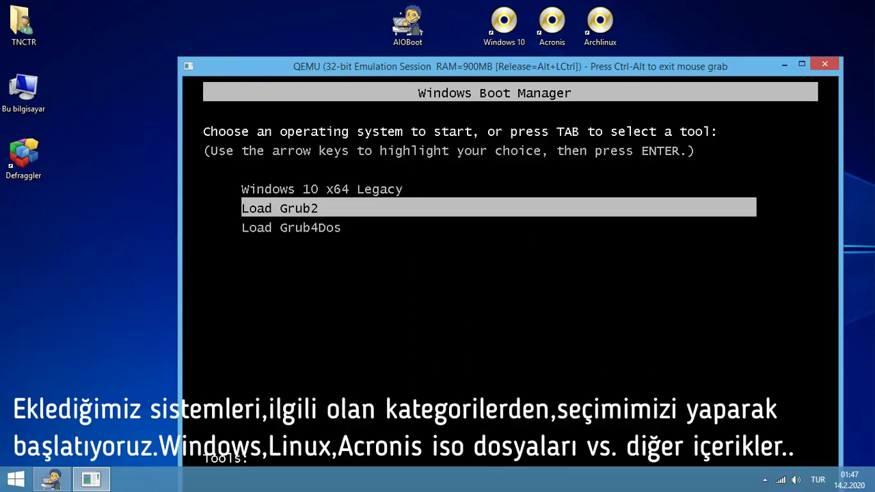
pyautogui.press('Up')
pyautogui.press('Return')
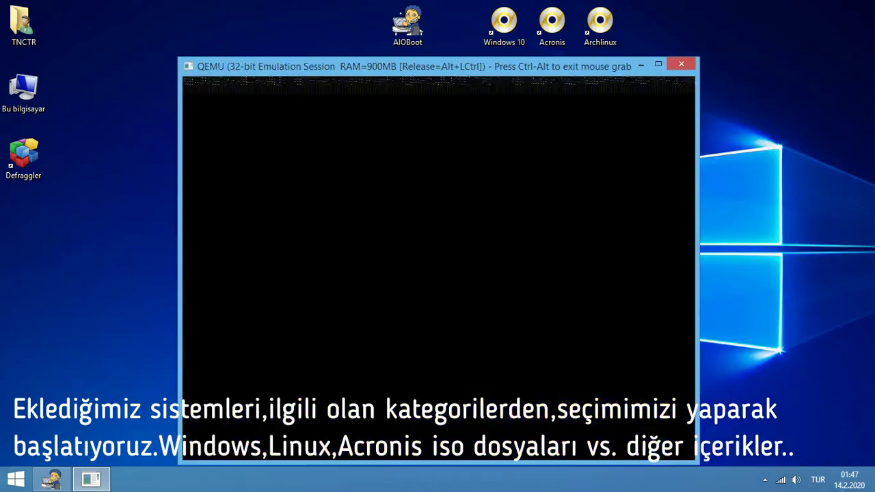
# Check the Linux OS category for the Archlinux 2020 entry and return to the main boot menu.
pyautogui.press('Down')
pyautogui.press('Down')
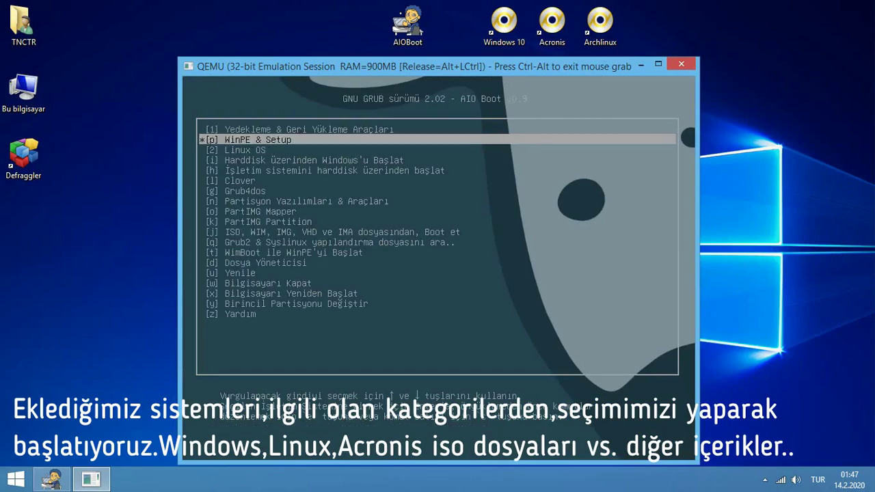
pyautogui.press('Return')
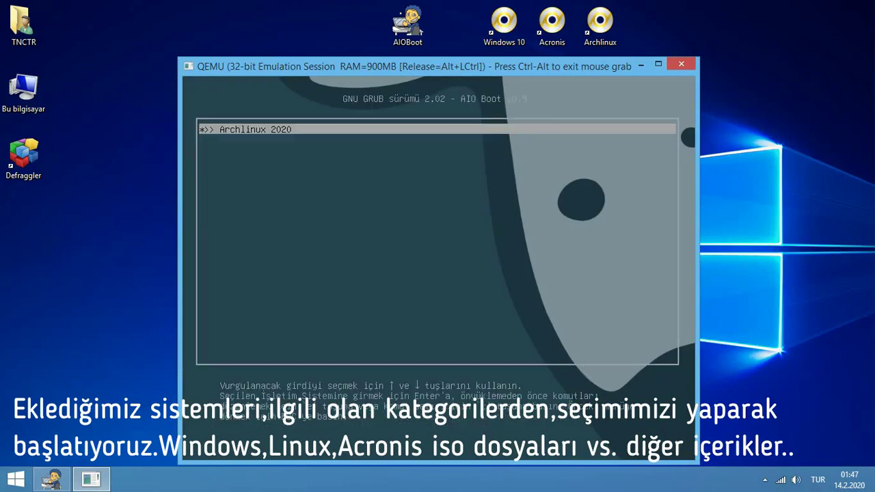
pyautogui.press('Return')
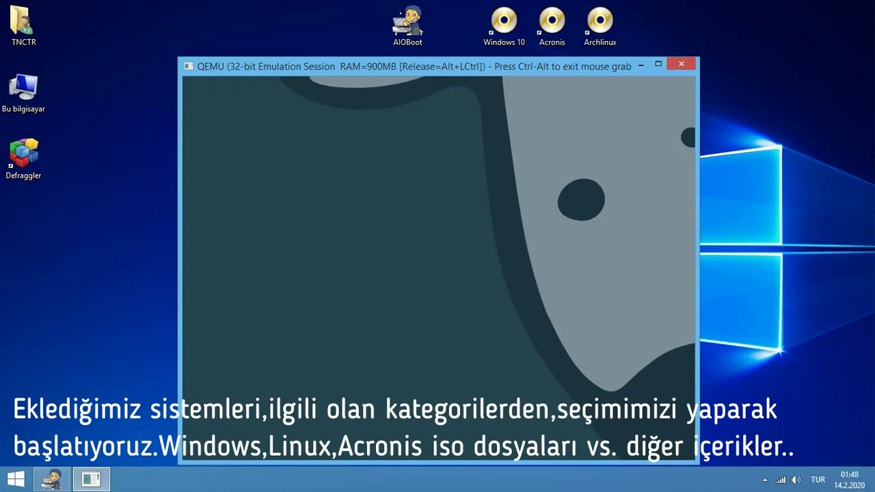
# Open the boot menu's list for booting from ISO, WIM, IMG, VHD and IMA files.
pyautogui.press('Down')
pyautogui.press('Down')
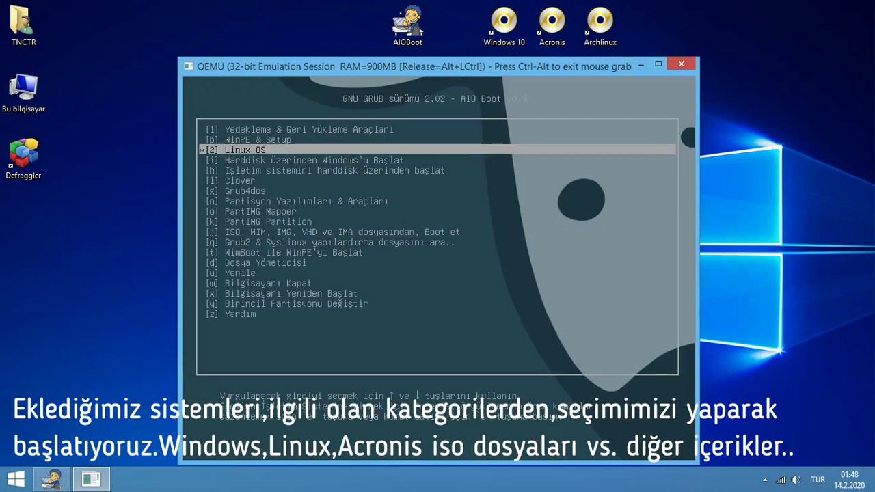
pyautogui.press('Down')
pyautogui.press('Down')
pyautogui.press('Down')
pyautogui.press('Down')
pyautogui.press('Down')
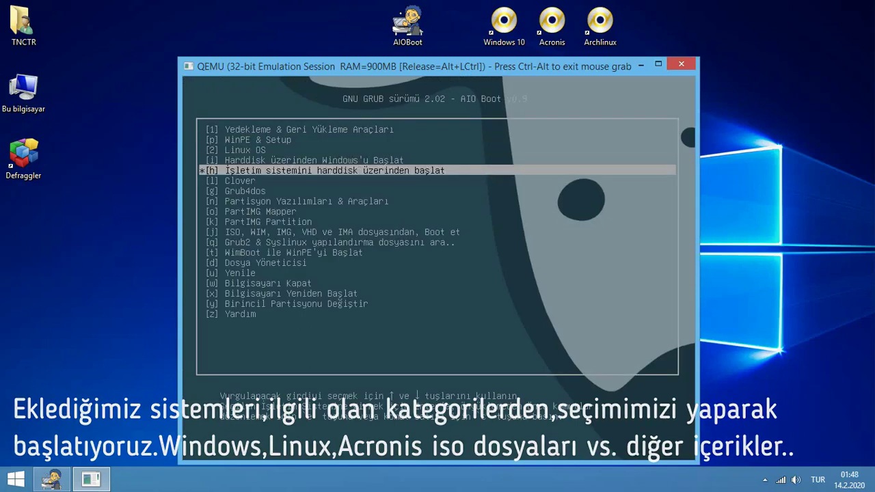
pyautogui.press('Down')
pyautogui.press('Down')
pyautogui.press('Down')
pyautogui.press('Down')
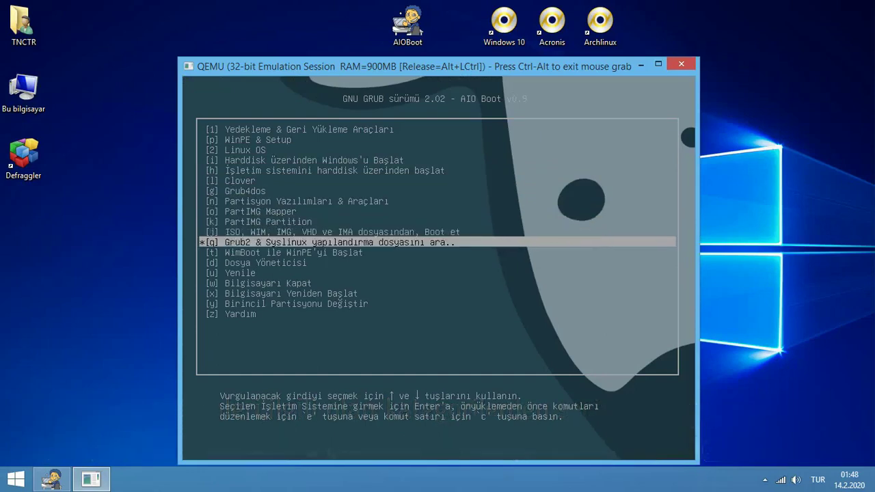
pyautogui.press('Up')
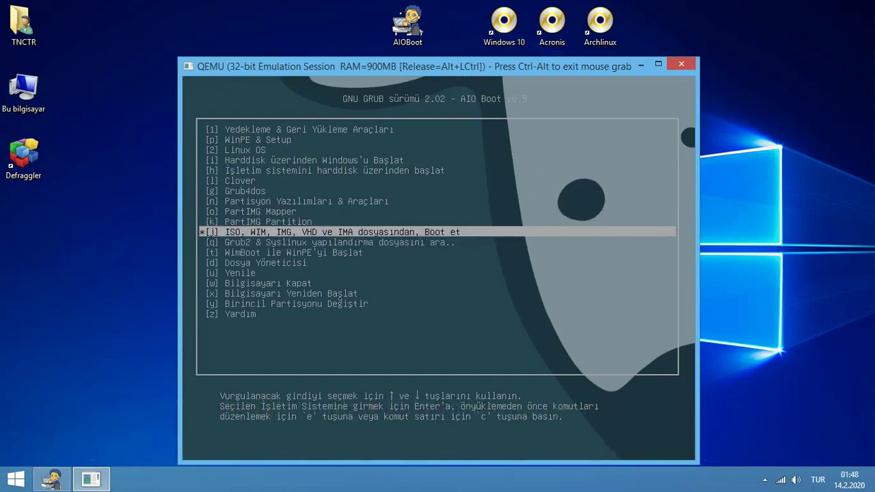
pyautogui.press('Return')
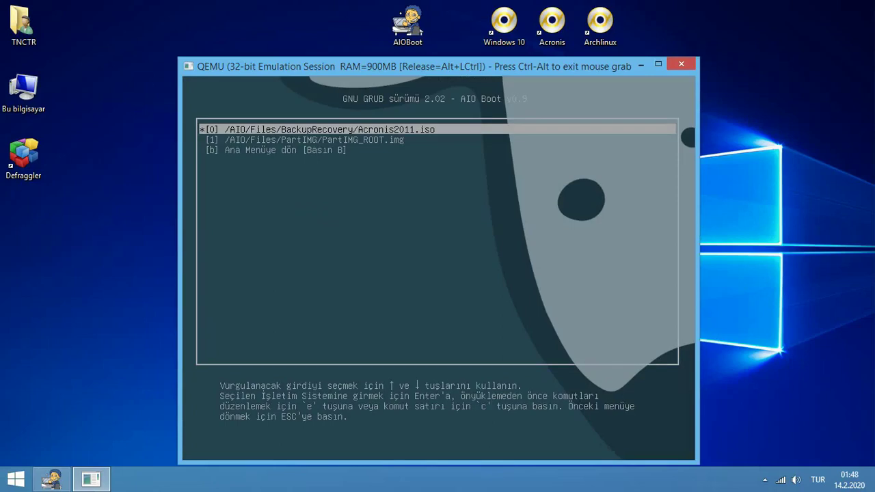
# Return from the image file list to the main boot menu and close the QEMU window.
pyautogui.press('Down')
pyautogui.press('Down')
pyautogui.press('Return')
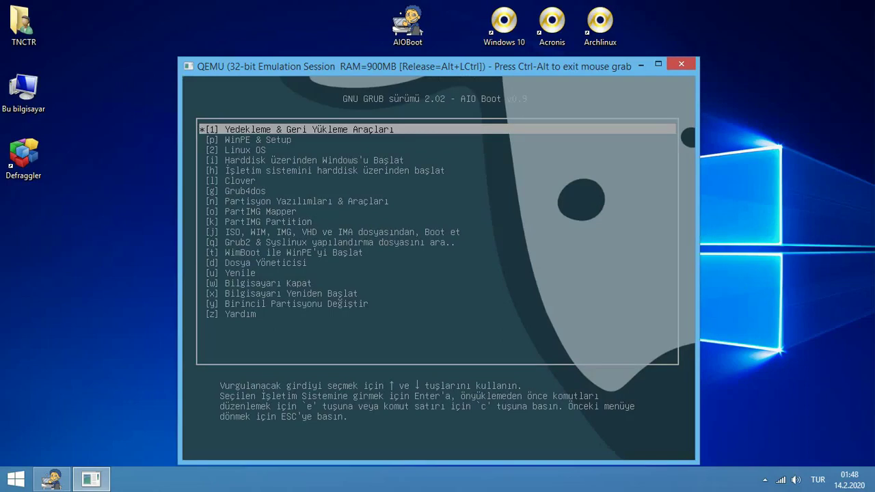
pyautogui.click(681, 63)
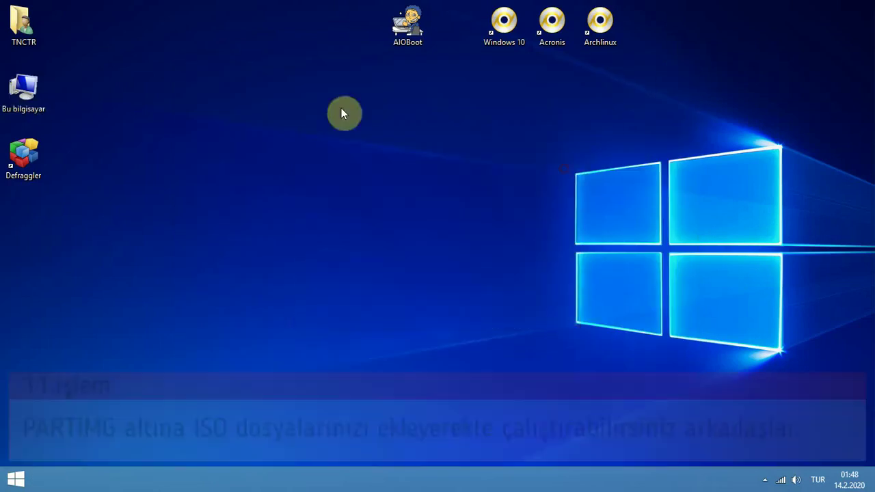
# Open the AIO\Files\PartIMG folder on the AIOBOOT (D:) drive in a new file window.
pyautogui.press('super+e')
pyautogui.doubleClick(517, 182)
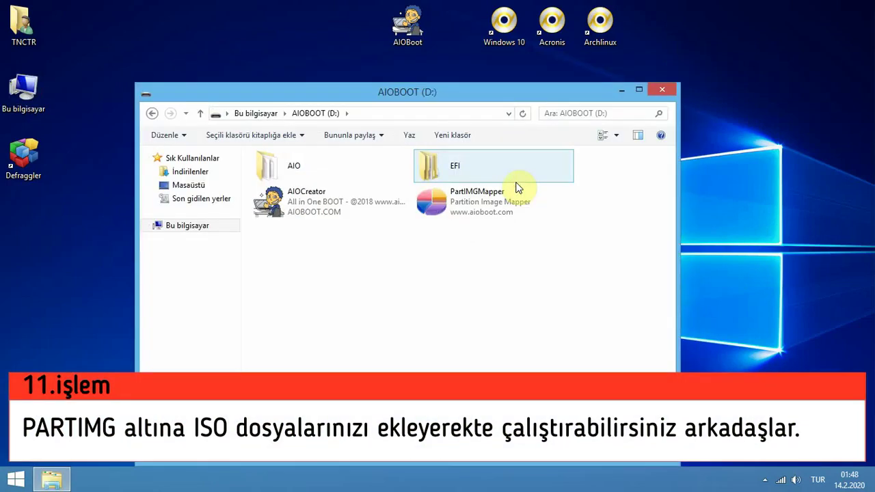
pyautogui.doubleClick(302, 171)
pyautogui.click(297, 170)
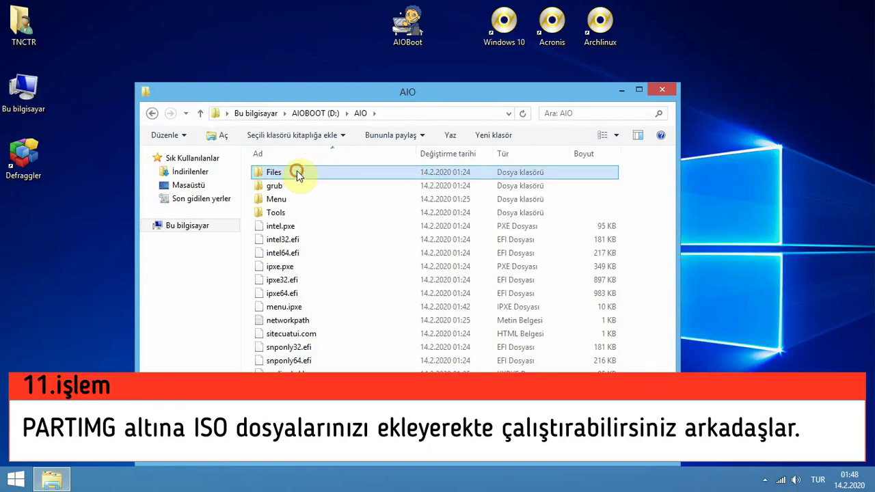
pyautogui.doubleClick(296, 170)
pyautogui.doubleClick(299, 199)
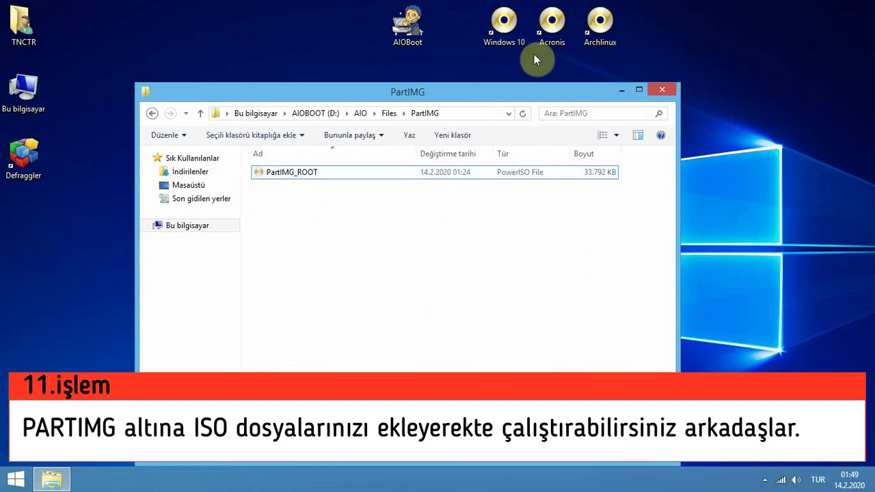
# Copy the Biosreset, Passwordfind and Plopmanager ISO files from the 7-RECOVERY BOOT ISO FOR USBDISK folder into PartIMG.
pyautogui.doubleClick(595, 33)
pyautogui.click(618, 208)
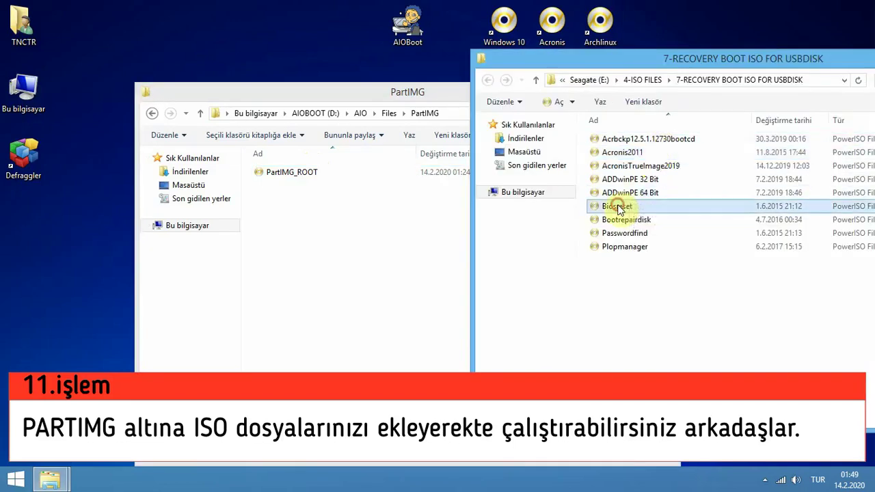
pyautogui.keyDown('ctrl'); pyautogui.click(629, 221); pyautogui.keyUp('ctrl')
pyautogui.keyDown('shift'); pyautogui.click(618, 247); pyautogui.keyUp('shift')
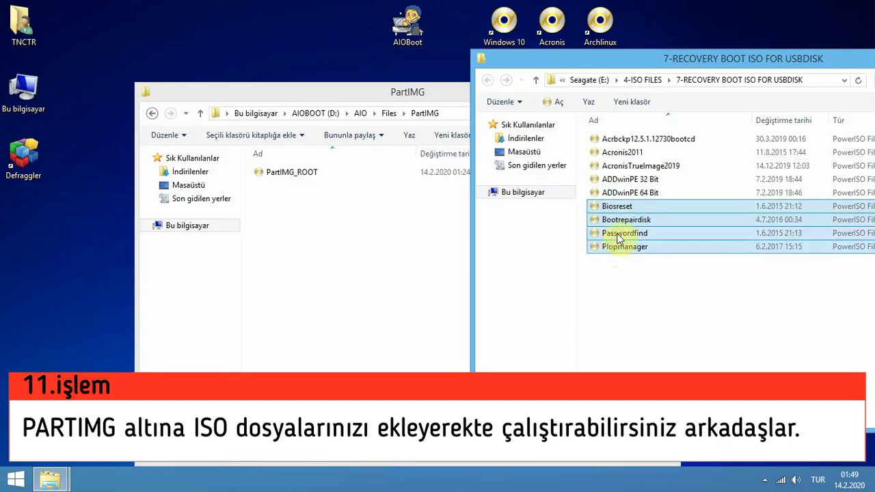
pyautogui.click(618, 234)
pyautogui.keyDown('ctrl'); pyautogui.click(615, 247); pyautogui.keyUp('ctrl')
pyautogui.keyDown('ctrl'); pyautogui.click(619, 206); pyautogui.keyUp('ctrl')
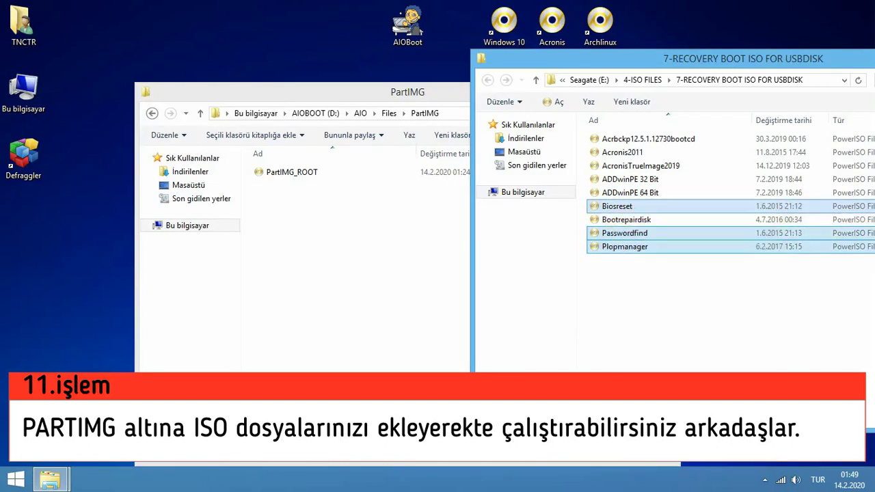
pyautogui.click(382, 302)
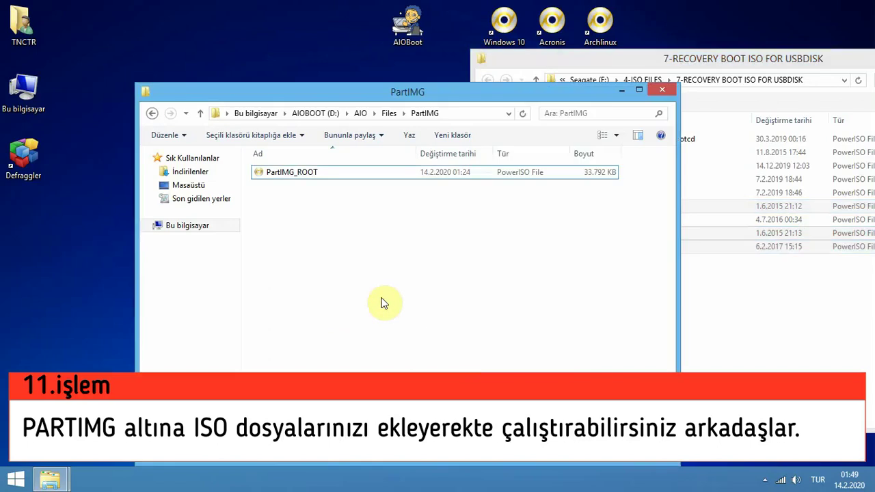
pyautogui.hotkey('ctrl', 'v')
pyautogui.moveTo(769, 59); pyautogui.dragTo(695, 205)
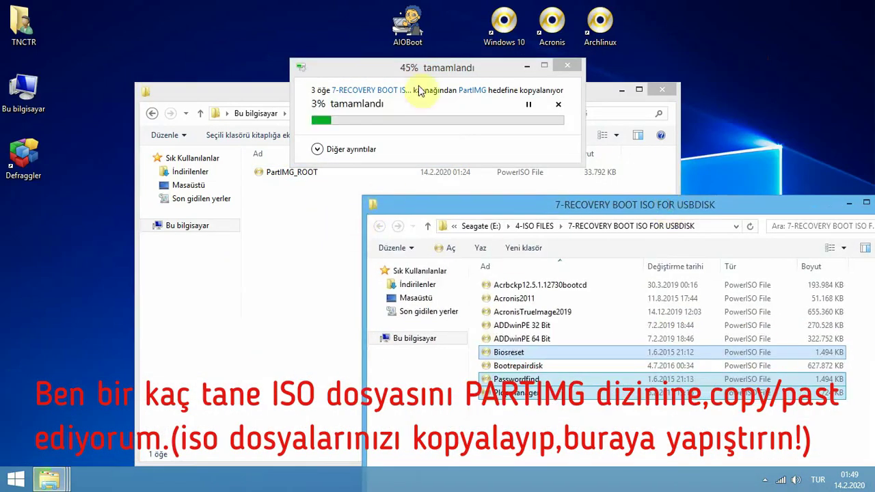
pyautogui.click(418, 89)
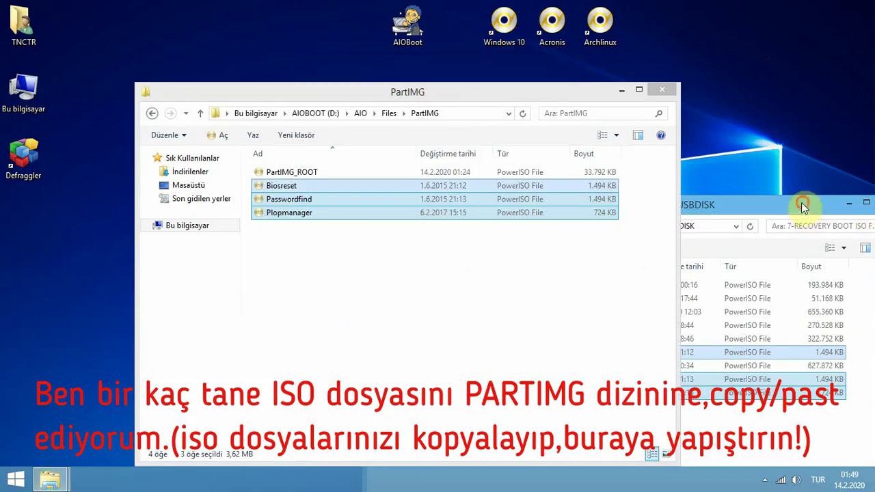
pyautogui.moveTo(345, 244); pyautogui.dragTo(286, 179)
# Check the path and contents of the AIO\Files\PartIMG folder and return to the root of the AIOBOOT (D:) drive.
pyautogui.click(458, 118)
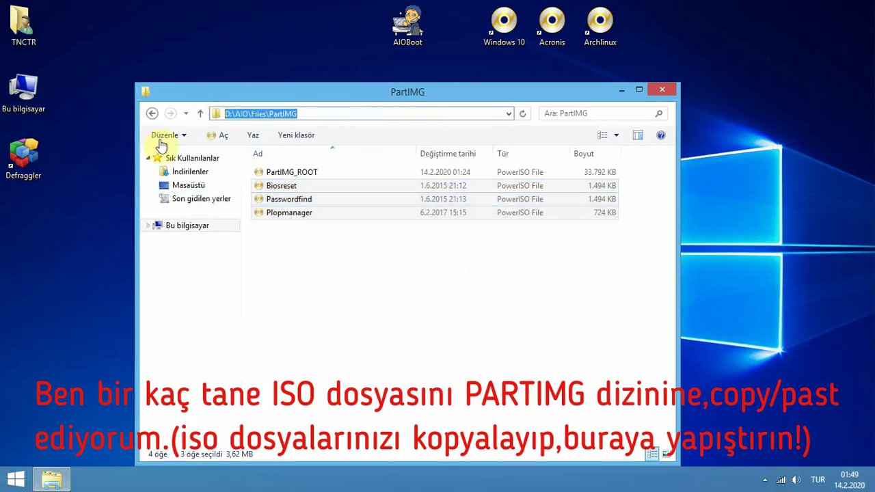
pyautogui.click(199, 114)
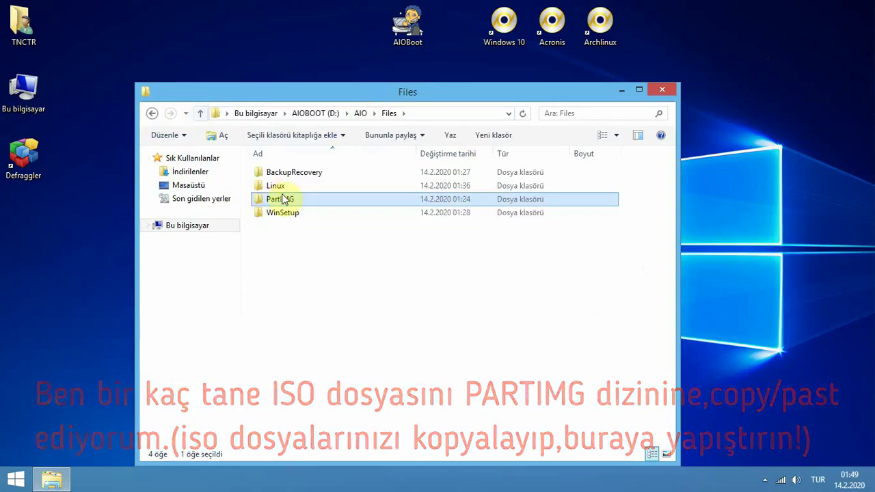
pyautogui.doubleClick(281, 199)
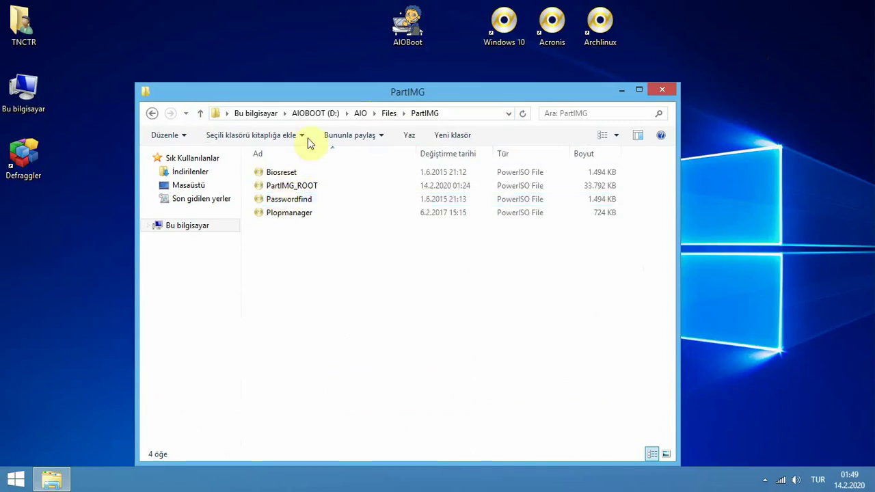
pyautogui.click(305, 114)
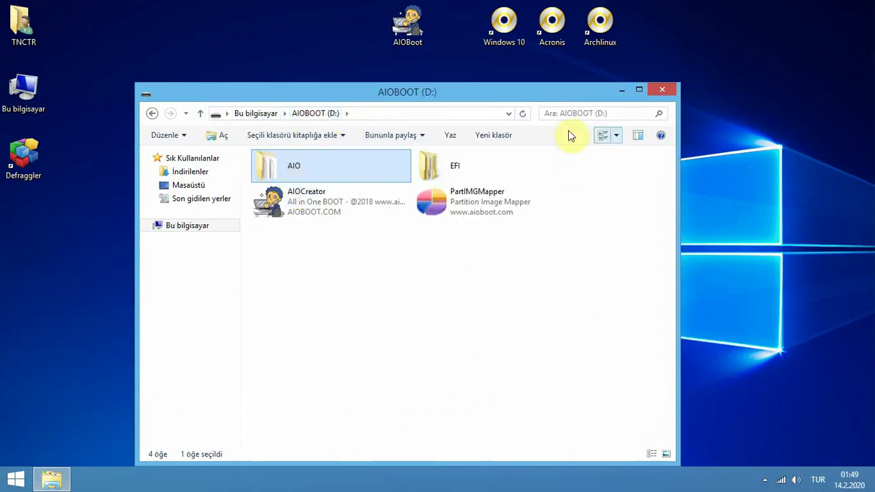
pyautogui.doubleClick(328, 167)
pyautogui.doubleClick(294, 172)
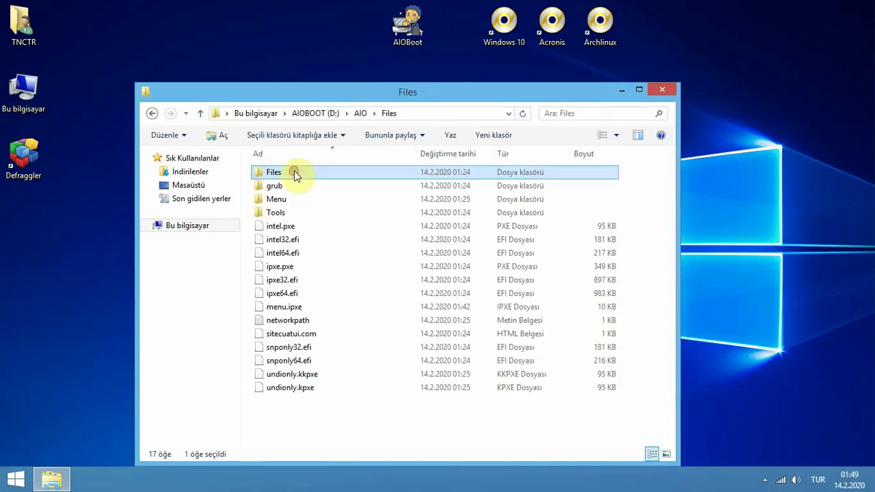
pyautogui.doubleClick(285, 199)
pyautogui.hotkey('alt', 'Up')
pyautogui.hotkey('alt', 'Up')
pyautogui.hotkey('alt', 'Up')
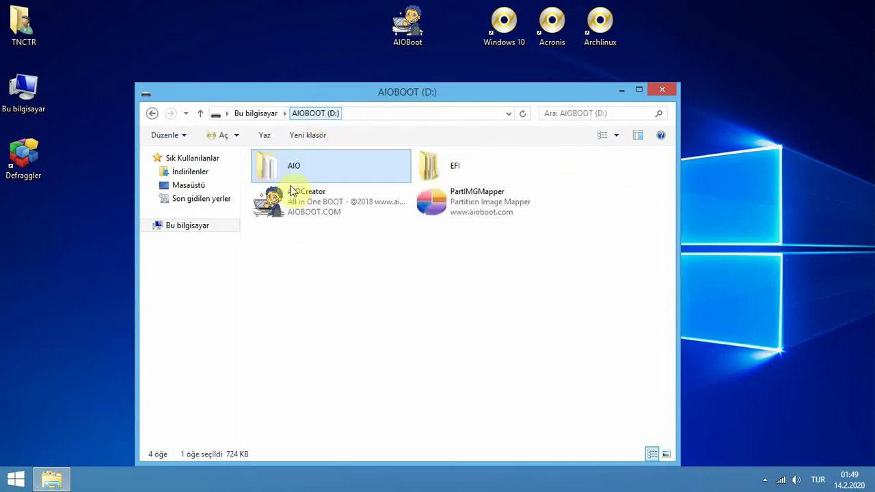
# Launch AIOCreator from the AIOBOOT (D:) drive and start a QEMU test of the current disk with 1024 MB of memory.
pyautogui.doubleClick(277, 199)
pyautogui.click(625, 91)
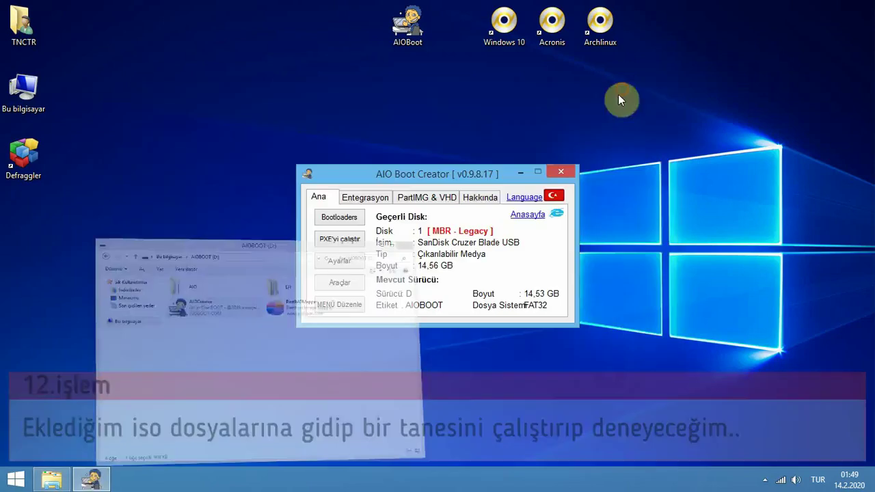
pyautogui.click(341, 286)
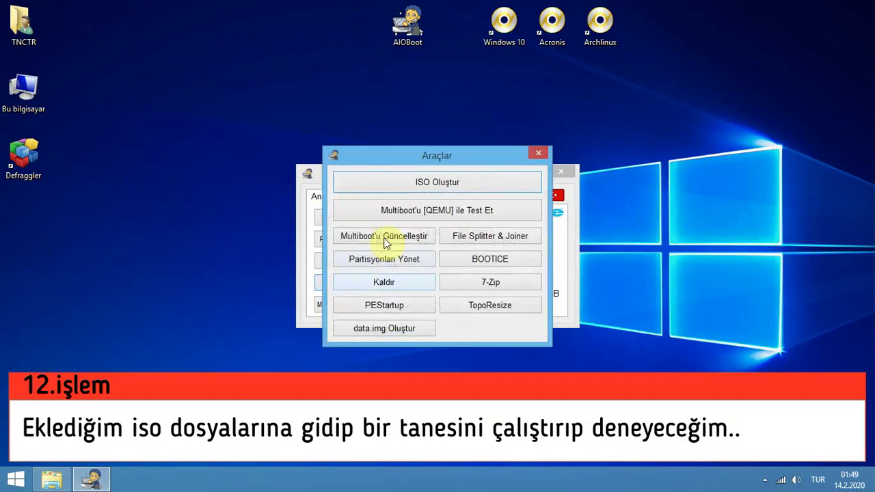
pyautogui.click(425, 213)
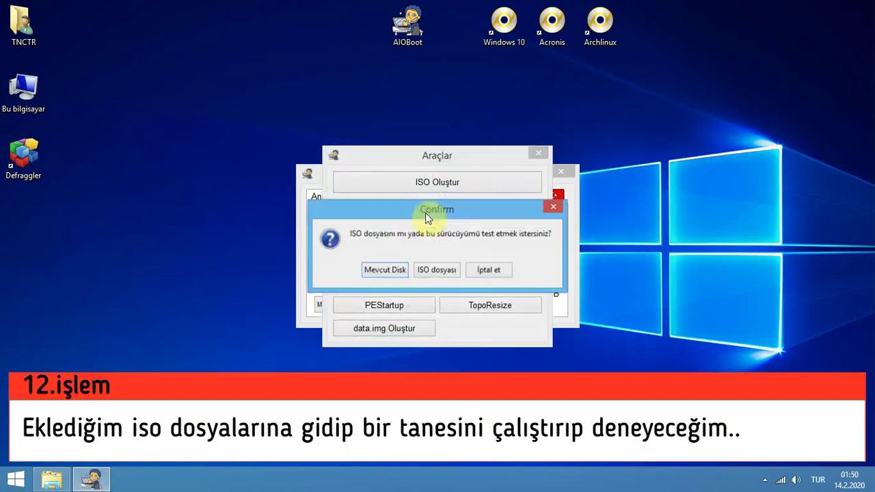
pyautogui.click(394, 272)
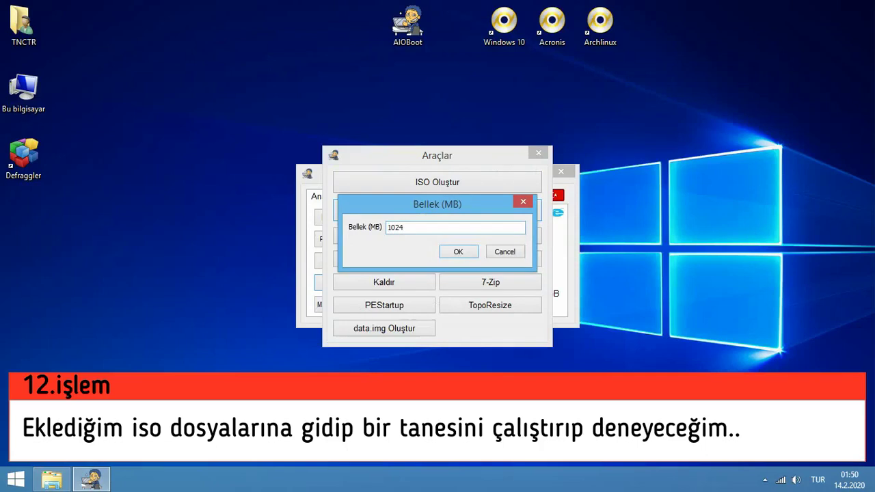
pyautogui.click(449, 252)
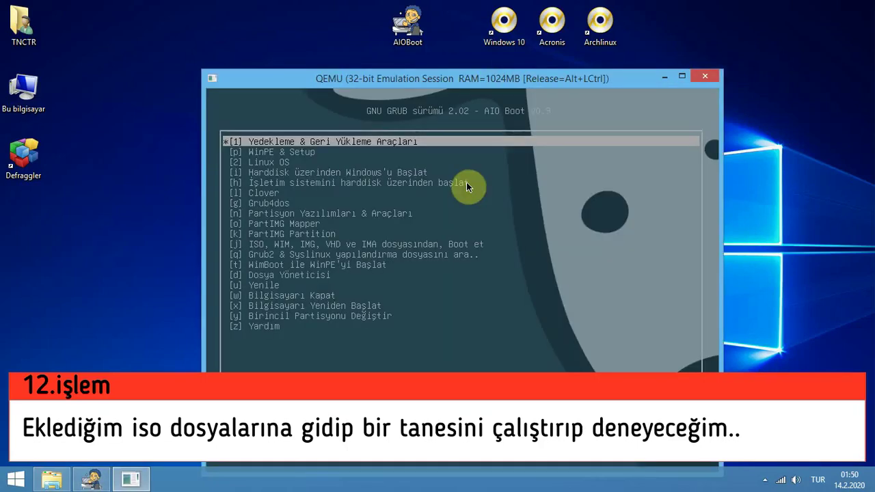
# Open the PartIMG Mapper entry in the AIO Boot main menu.
pyautogui.press('Down')
pyautogui.press('Down')
pyautogui.press('Down')
pyautogui.press('Down')
pyautogui.press('Down')
pyautogui.press('Down')
pyautogui.press('Down')
pyautogui.press('Down')
pyautogui.press('Down')
pyautogui.press('Down')
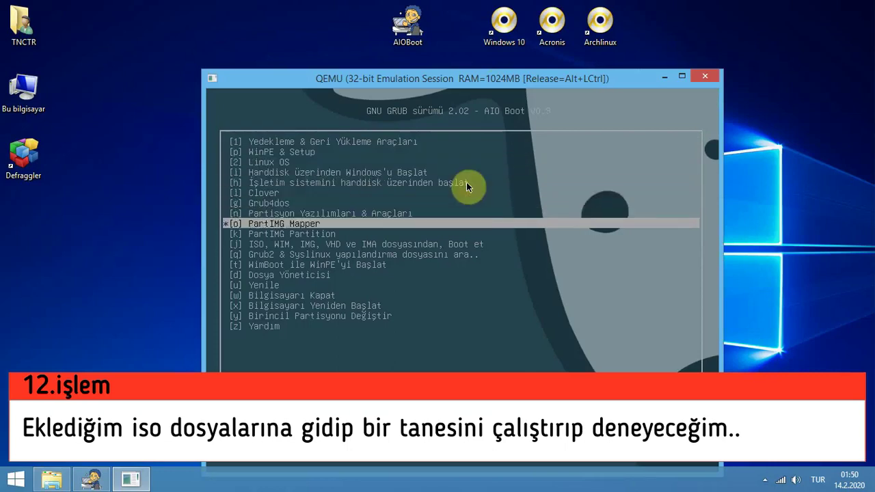
pyautogui.press('Return')
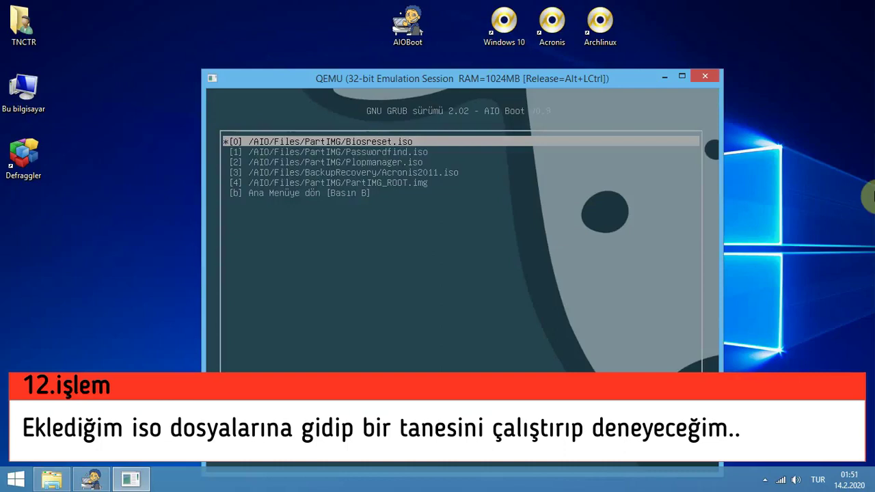
# Look through the ISO and image files in the PartIMG Mapper list.
pyautogui.press('Down')
pyautogui.press('Down')
pyautogui.press('Down')
pyautogui.press('Down')
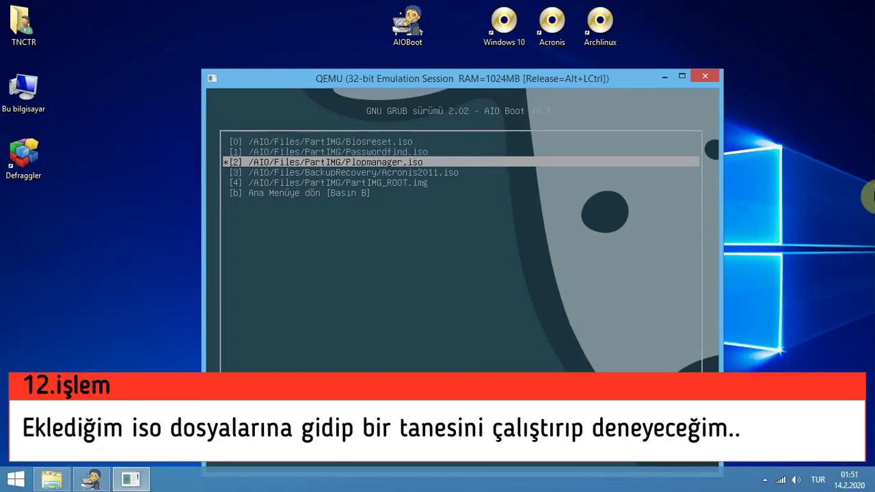
pyautogui.press('Up')
pyautogui.press('Up')
pyautogui.press('Up')
pyautogui.press('Up')
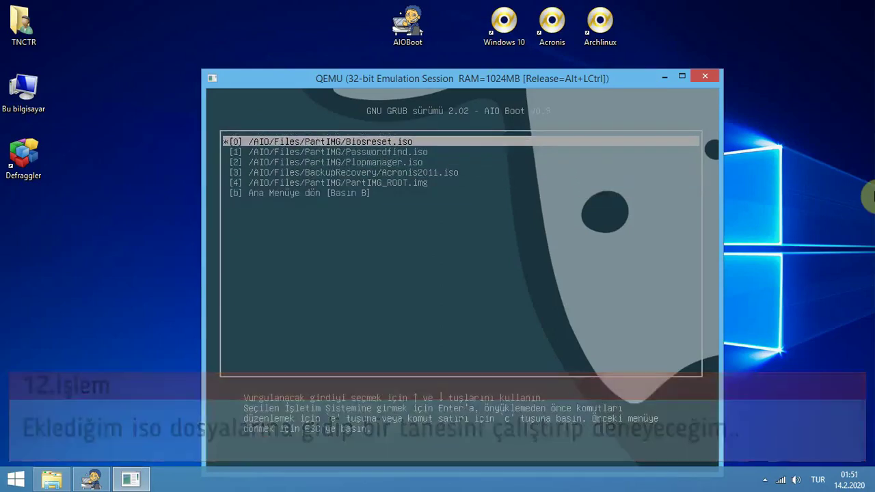
# Boot Plopmanager.iso from the PartIMG Mapper list with the "USB 2.0 Boot using Plop! (read-only)" option.
pyautogui.press('Down')
pyautogui.press('Down')
pyautogui.press('Down')
pyautogui.press('Up')
pyautogui.press('Return')
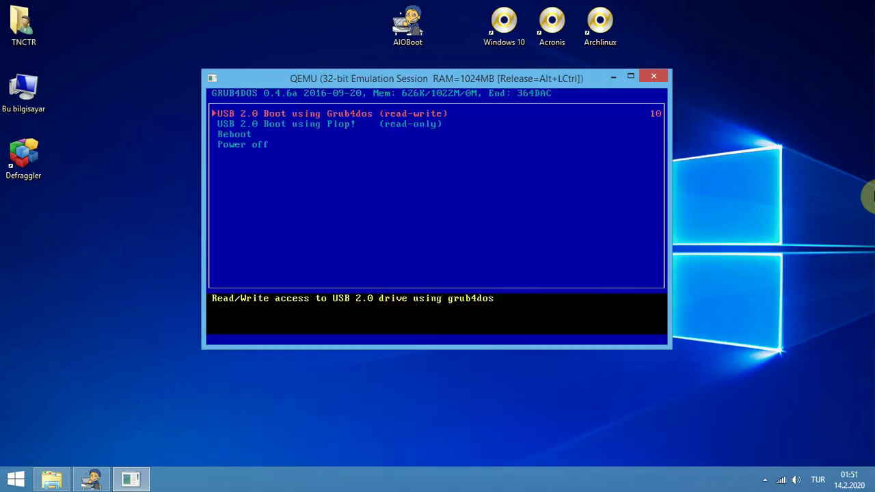
pyautogui.press('Down')
pyautogui.press('Return')
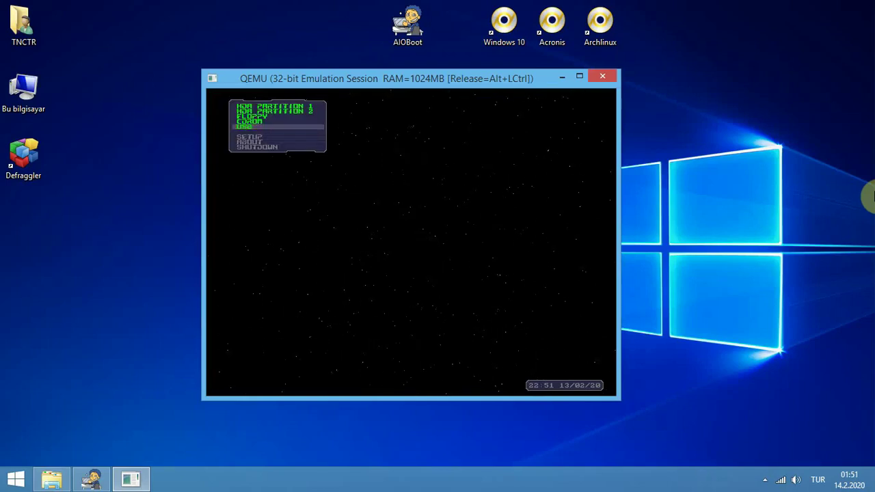
# Leave the Plop boot manager and return to the AIO Boot main menu.
pyautogui.press('Up')
pyautogui.press('Up')
pyautogui.press('Up')
pyautogui.press('Up')
pyautogui.press('Up')
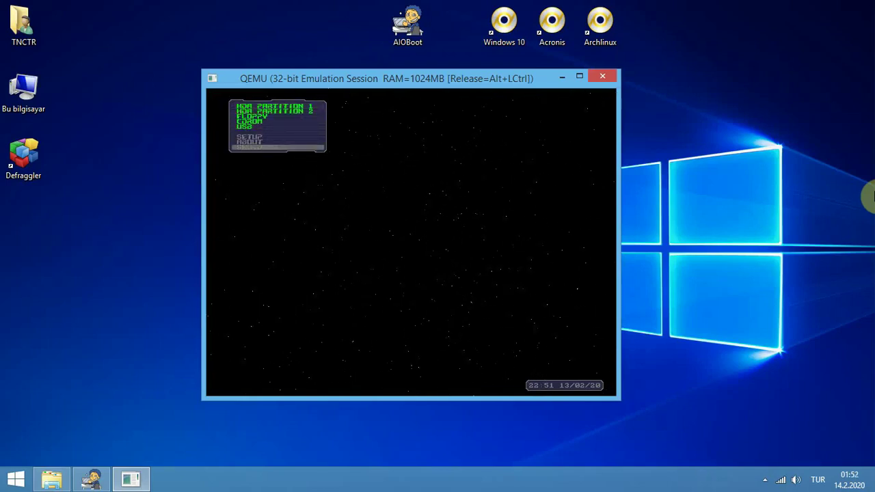
pyautogui.press('Return')
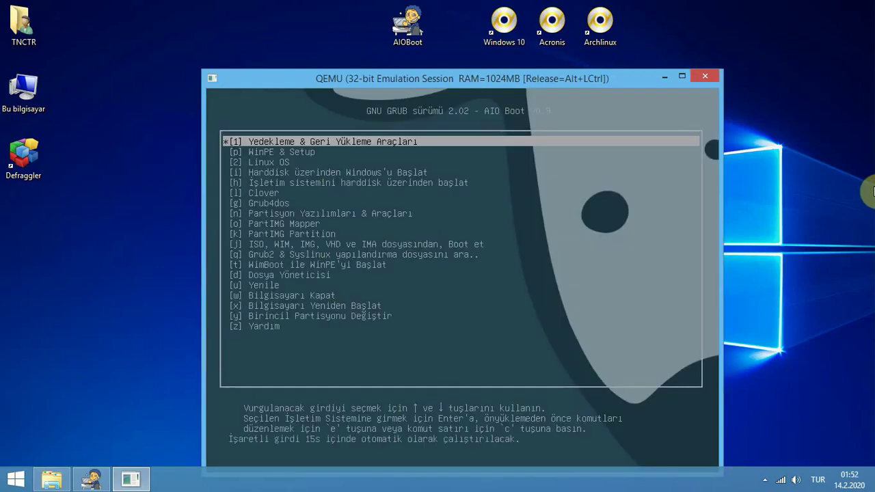
# Go through the main boot menu to its last entry and open the Yardım submenu.
pyautogui.press('Down')
pyautogui.press('Down')
pyautogui.press('Down')
pyautogui.press('Down')
pyautogui.press('Down')
pyautogui.press('Down')
pyautogui.press('Down')
pyautogui.press('Down')
pyautogui.press('Down')
pyautogui.press('Down')
pyautogui.press('Down')
pyautogui.press('Down')
pyautogui.press('Down')
pyautogui.press('Down')
pyautogui.press('Down')
pyautogui.press('Down')
pyautogui.press('Down')
pyautogui.press('Down')
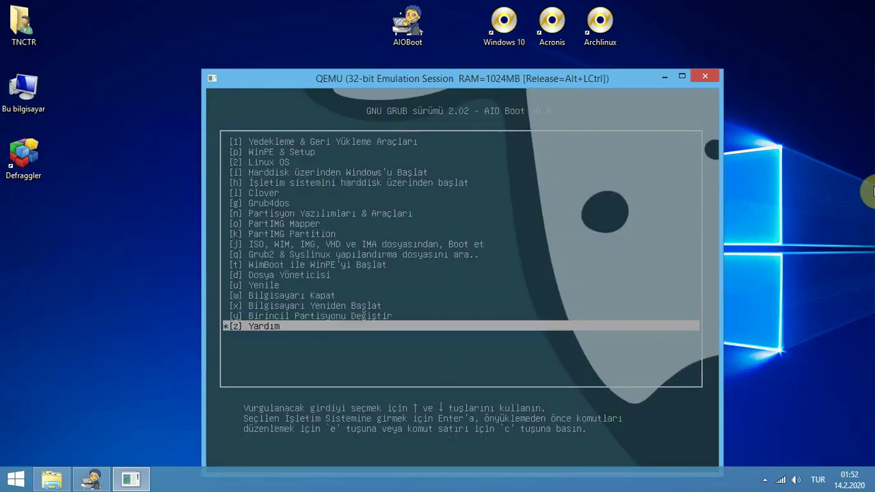
pyautogui.press('Return')
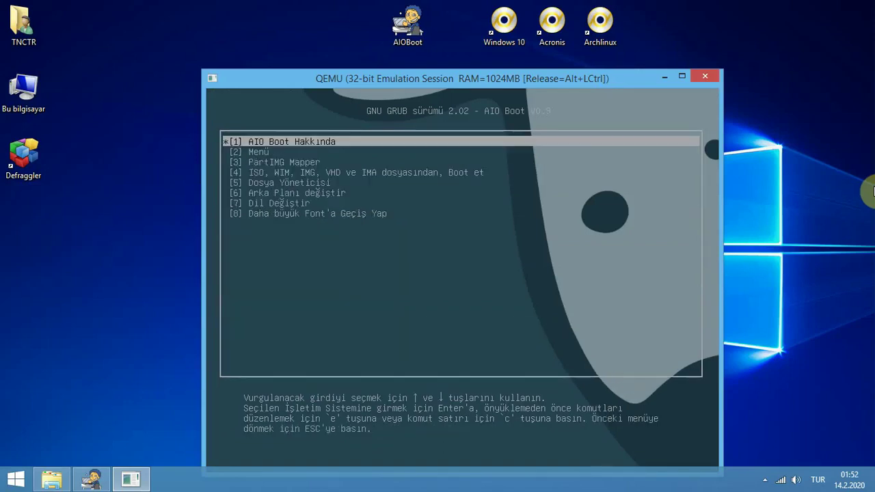
# Look through the Yardım submenu's entries and return to the main boot menu.
pyautogui.press('Down')
pyautogui.press('Down')
pyautogui.press('Down')
pyautogui.press('Down')
pyautogui.press('Down')
pyautogui.press('Down')
pyautogui.press('Down')
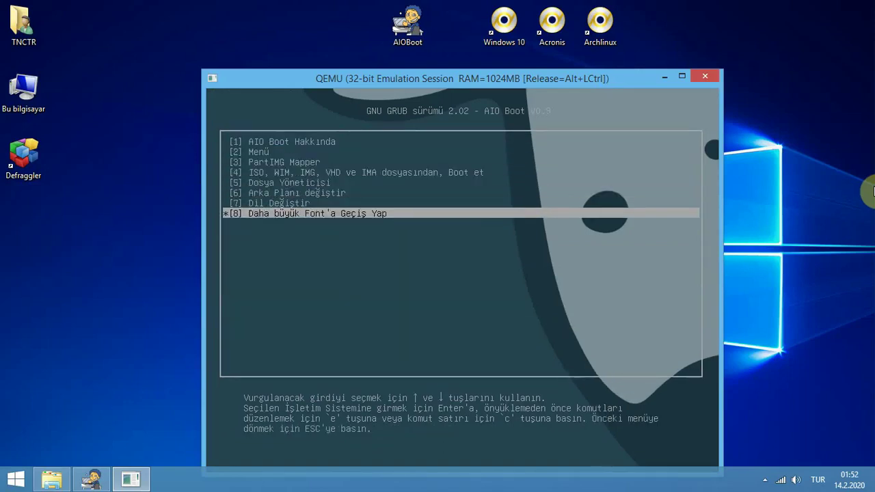
pyautogui.press('Up')
pyautogui.press('Home')
pyautogui.press('Return')
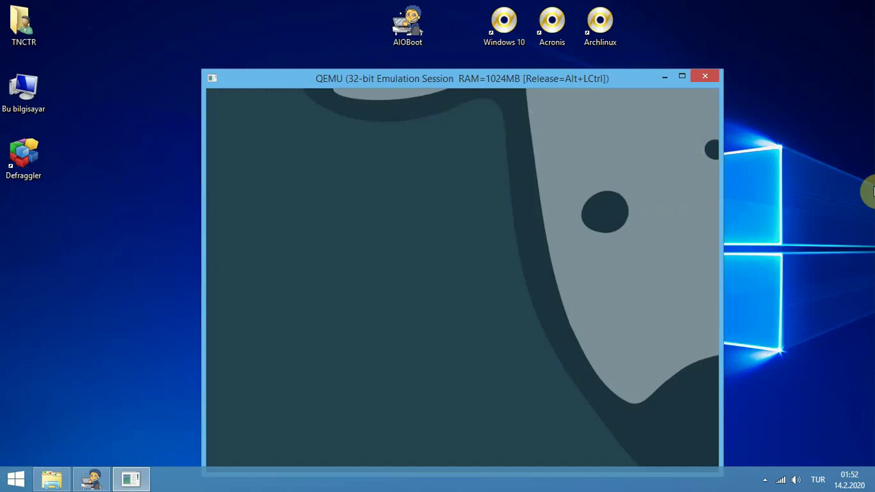
# Look through the main boot menu's entries once more and close the QEMU window.
pyautogui.press('Down')
pyautogui.press('Down')
pyautogui.press('Down')
pyautogui.press('Down')
pyautogui.press('Down')
pyautogui.press('Down')
pyautogui.press('Down')
pyautogui.press('Down')
pyautogui.press('Down')
pyautogui.press('Down')
pyautogui.press('Down')
pyautogui.press('Down')
pyautogui.press('Down')
pyautogui.press('Down')
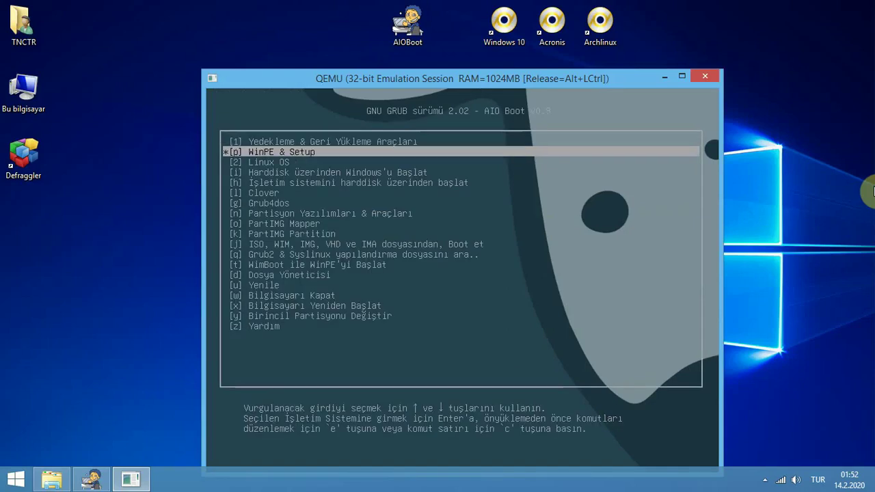
pyautogui.press('Down')
pyautogui.press('Down')
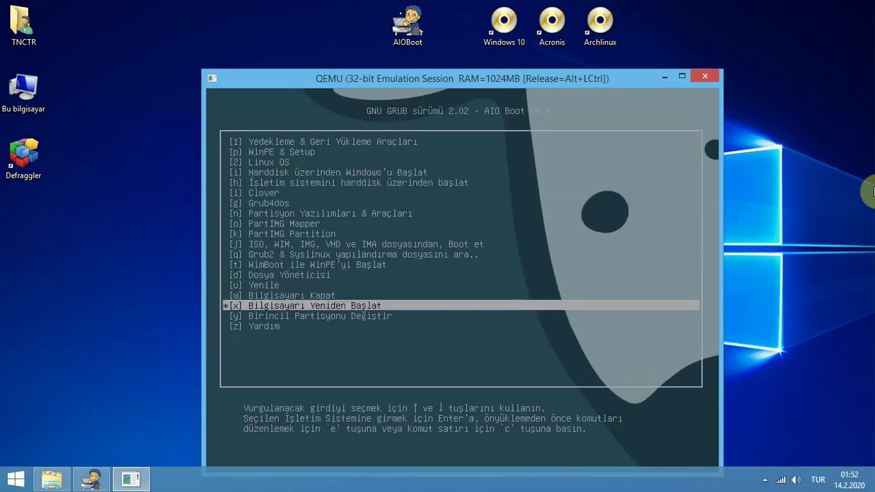
pyautogui.press('Up')
pyautogui.press('Up')
pyautogui.press('Up')
pyautogui.press('Up')
pyautogui.press('Up')
pyautogui.press('Up')
pyautogui.press('Down')
pyautogui.press('Down')
pyautogui.press('Down')
pyautogui.press('Down')
pyautogui.click(715, 73)
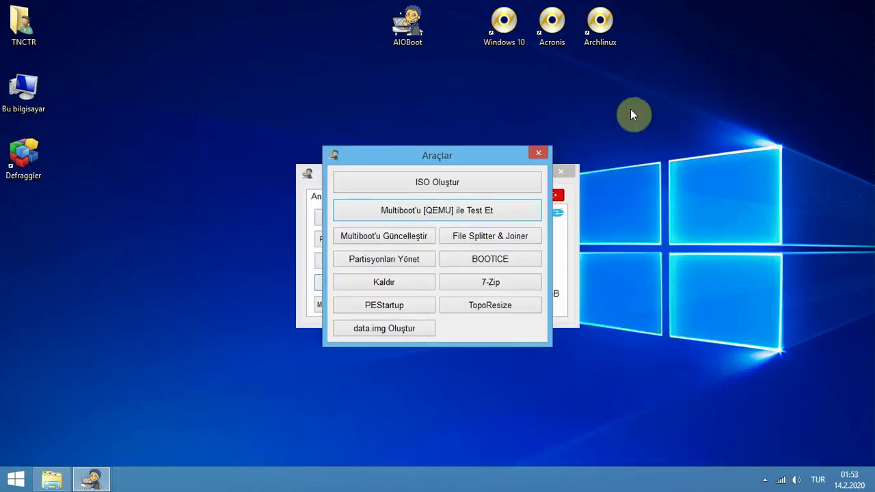
# Check the package categories available for ISO integration and close AIO Boot Creator.
pyautogui.click(546, 151)
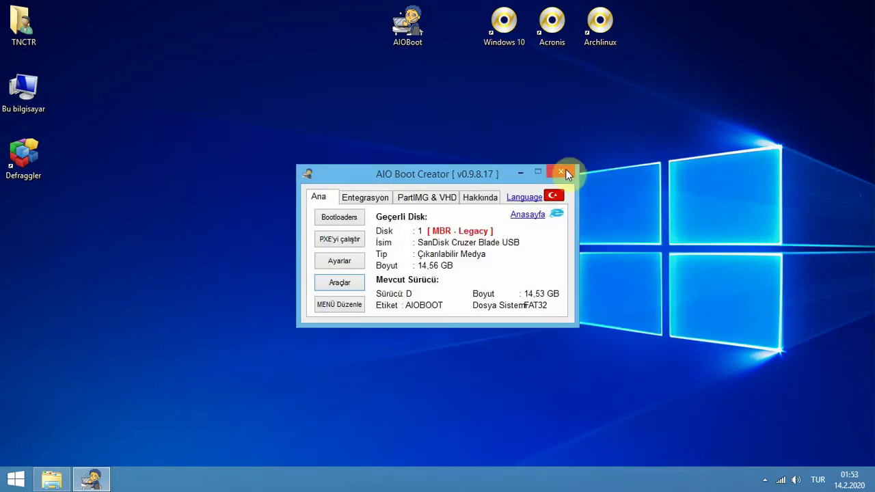
pyautogui.click(384, 199)
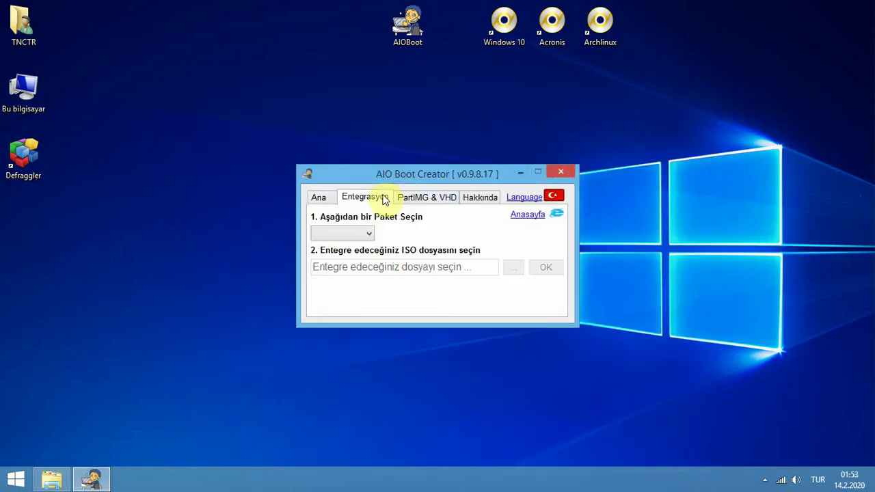
pyautogui.click(350, 235)
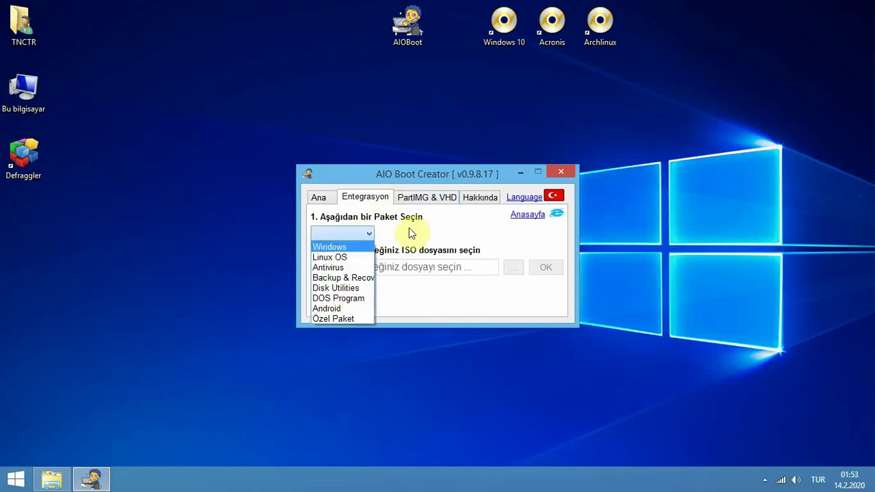
pyautogui.click(478, 198)
pyautogui.click(558, 171)
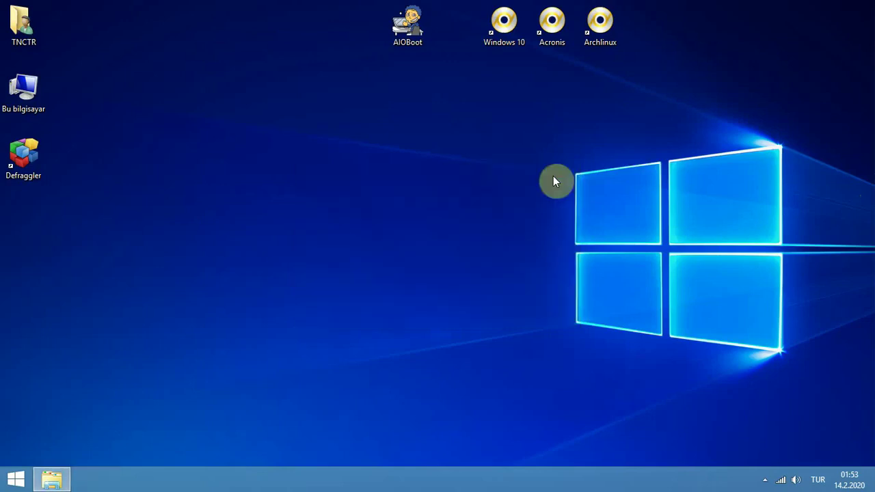
# Check the AIOBOOT (D:) drive among the computer's drives and close the file window.
pyautogui.doubleClick(41, 84)
pyautogui.click(592, 180)
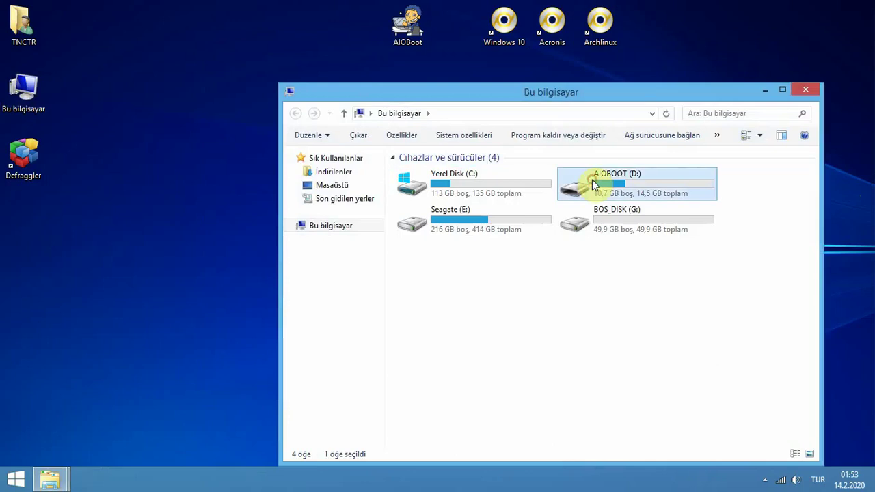
pyautogui.click(805, 91)
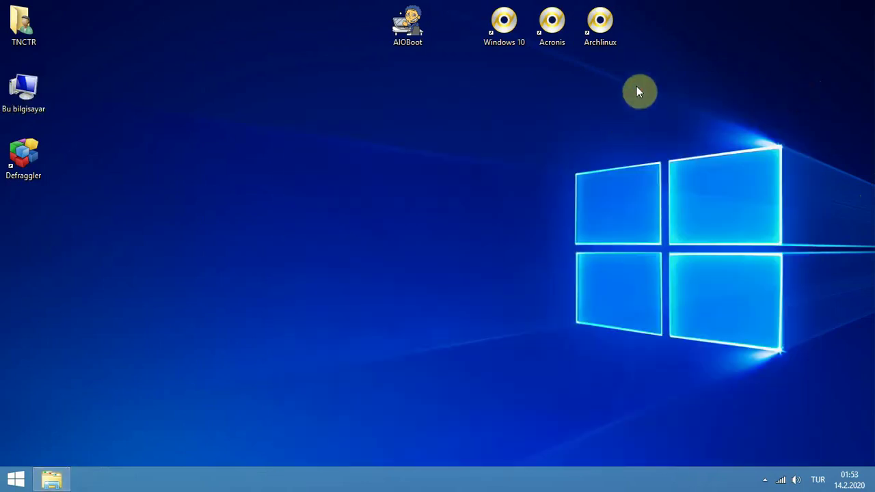
pyautogui.moveTo(635, 83); pyautogui.dragTo(402, 32)
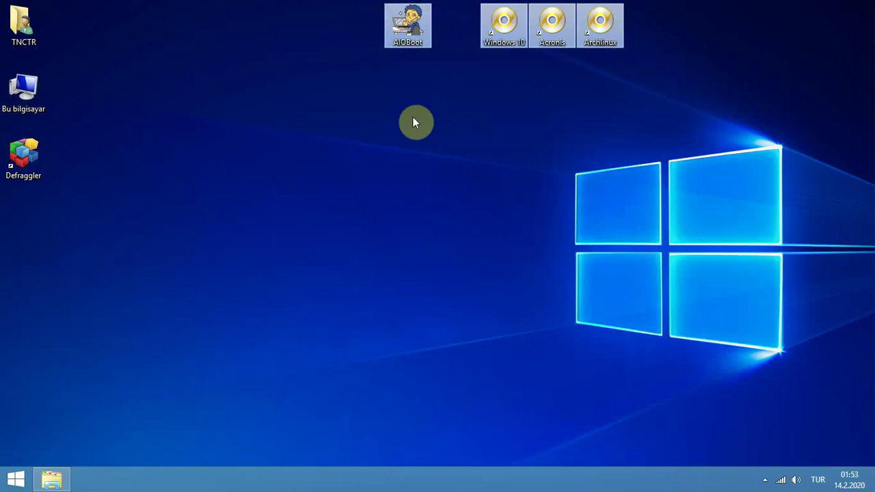
pyautogui.click(413, 117)
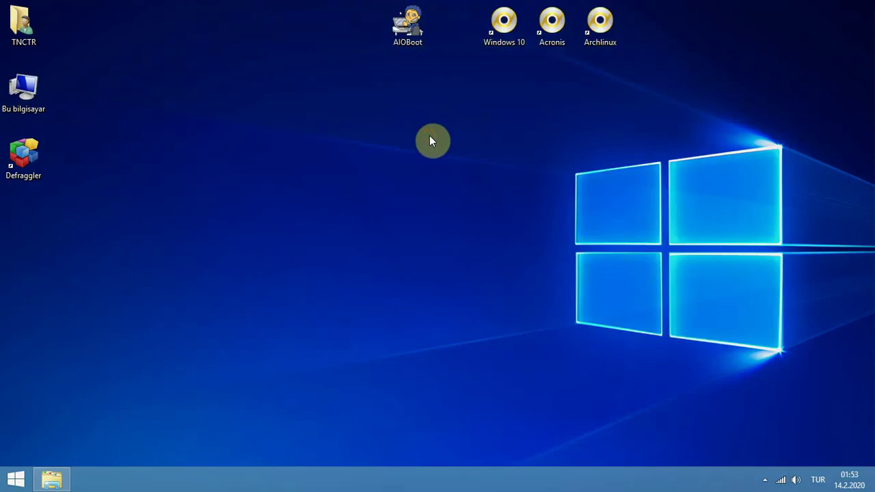